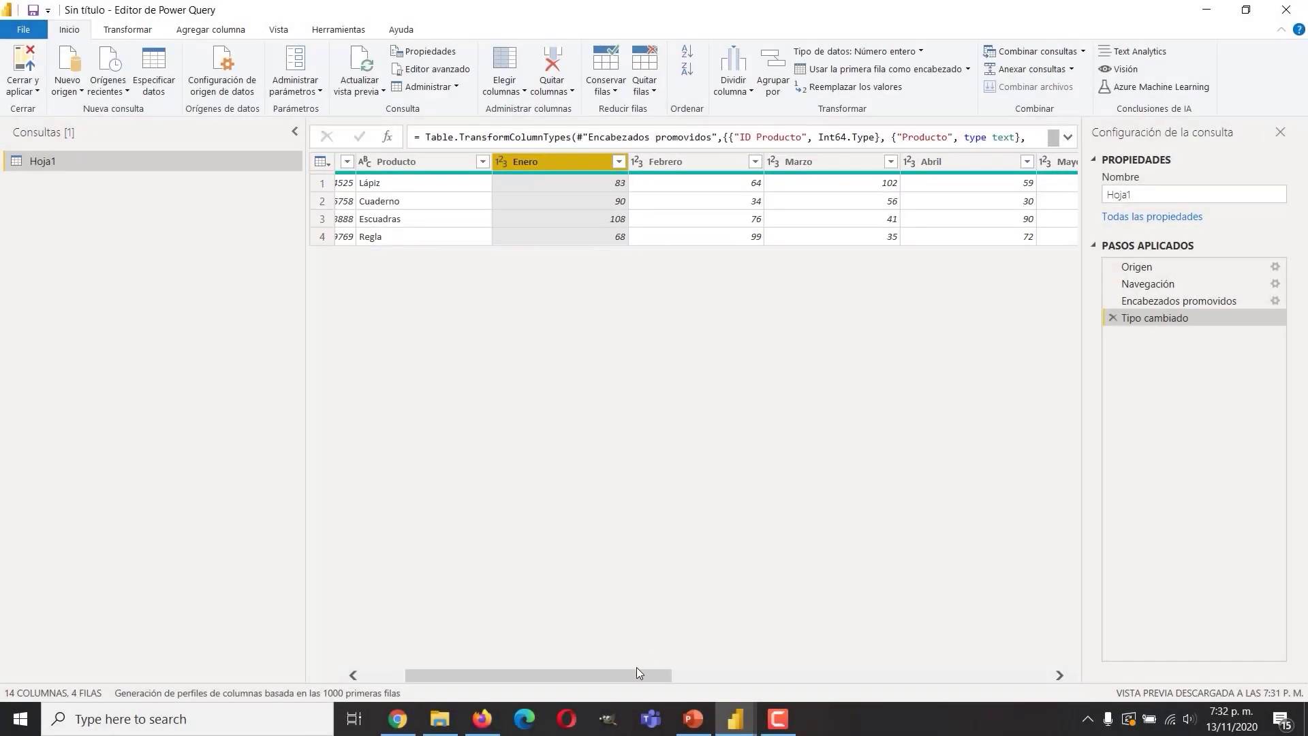
Unpivot every column of the Hoja1 query except ID Producto and Producto
drag(632, 675, 1015, 674)
click(1076, 219)
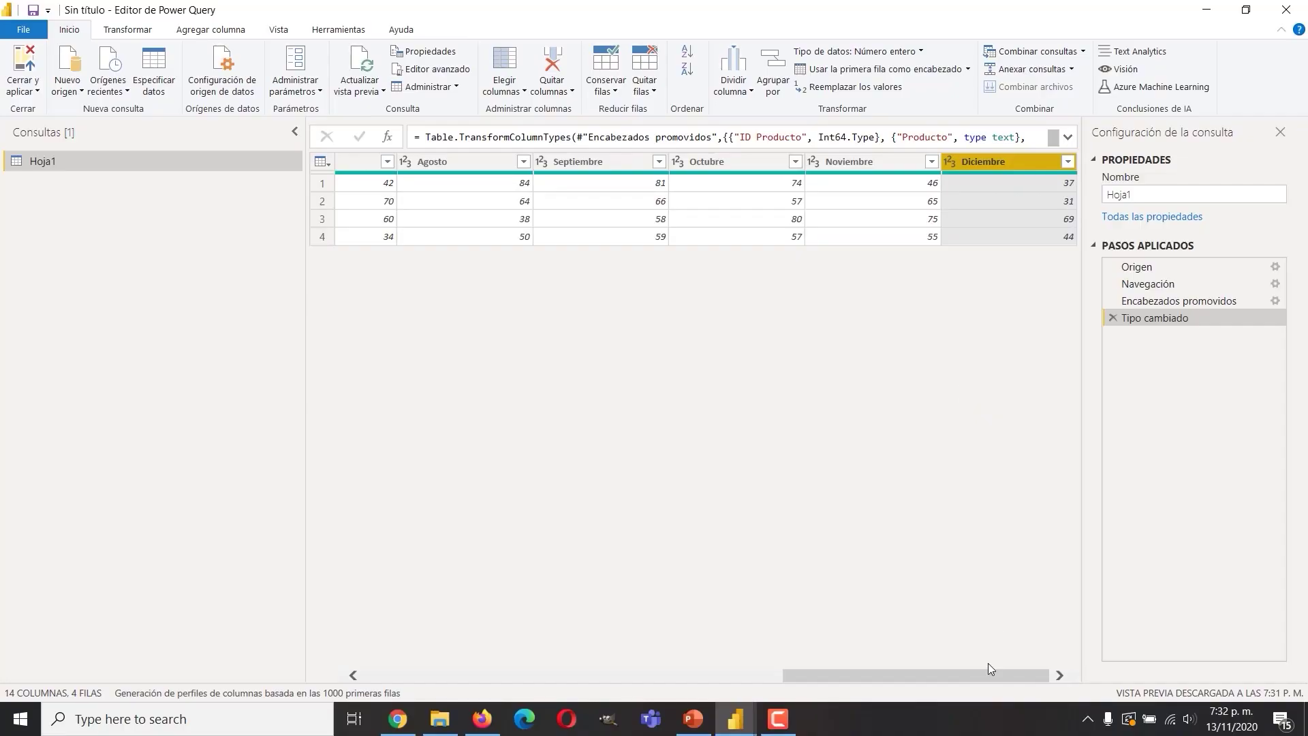
drag(1001, 675, 516, 446)
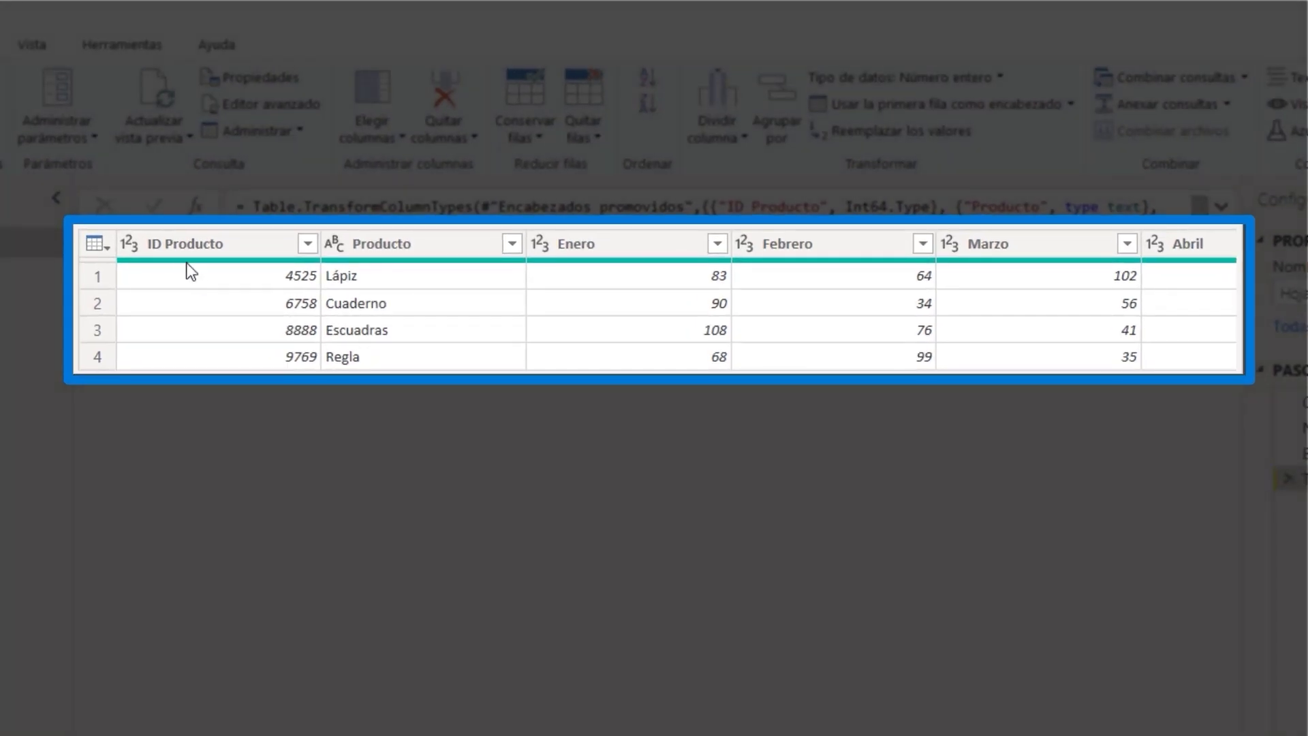
click(377, 164)
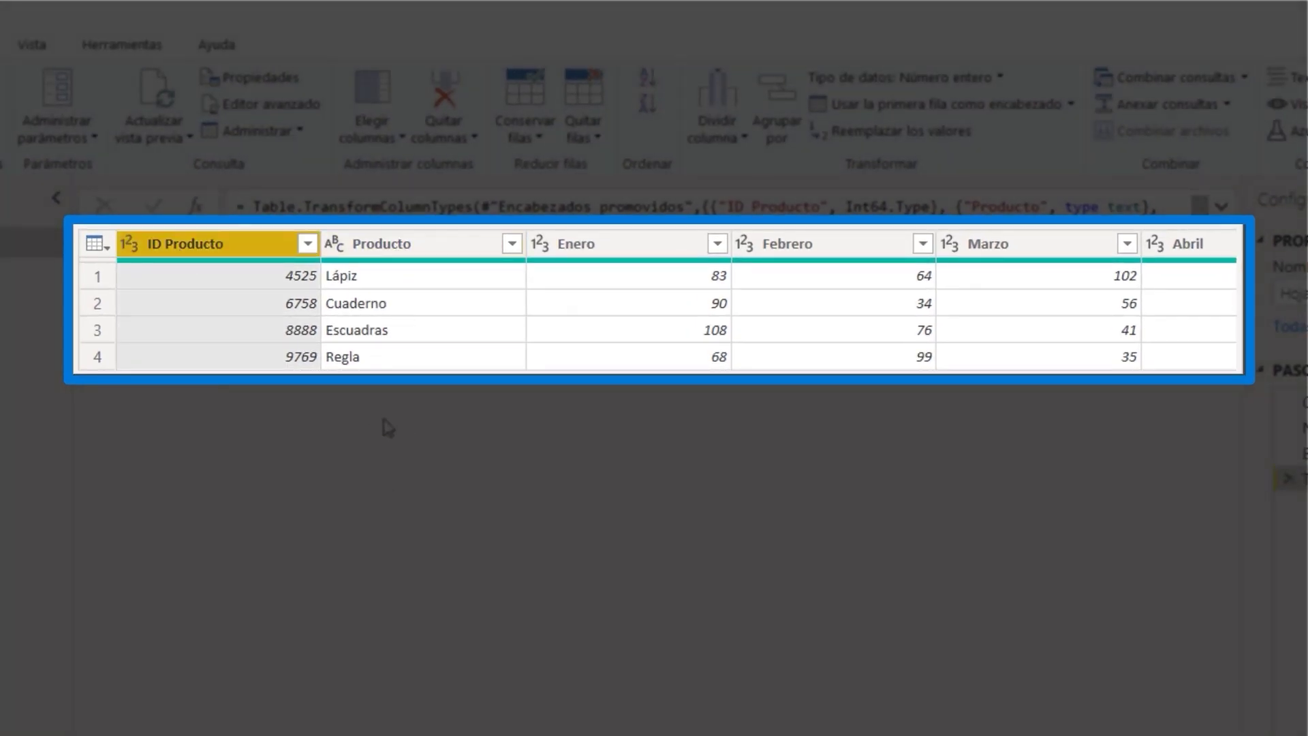
ctrl+click(402, 251)
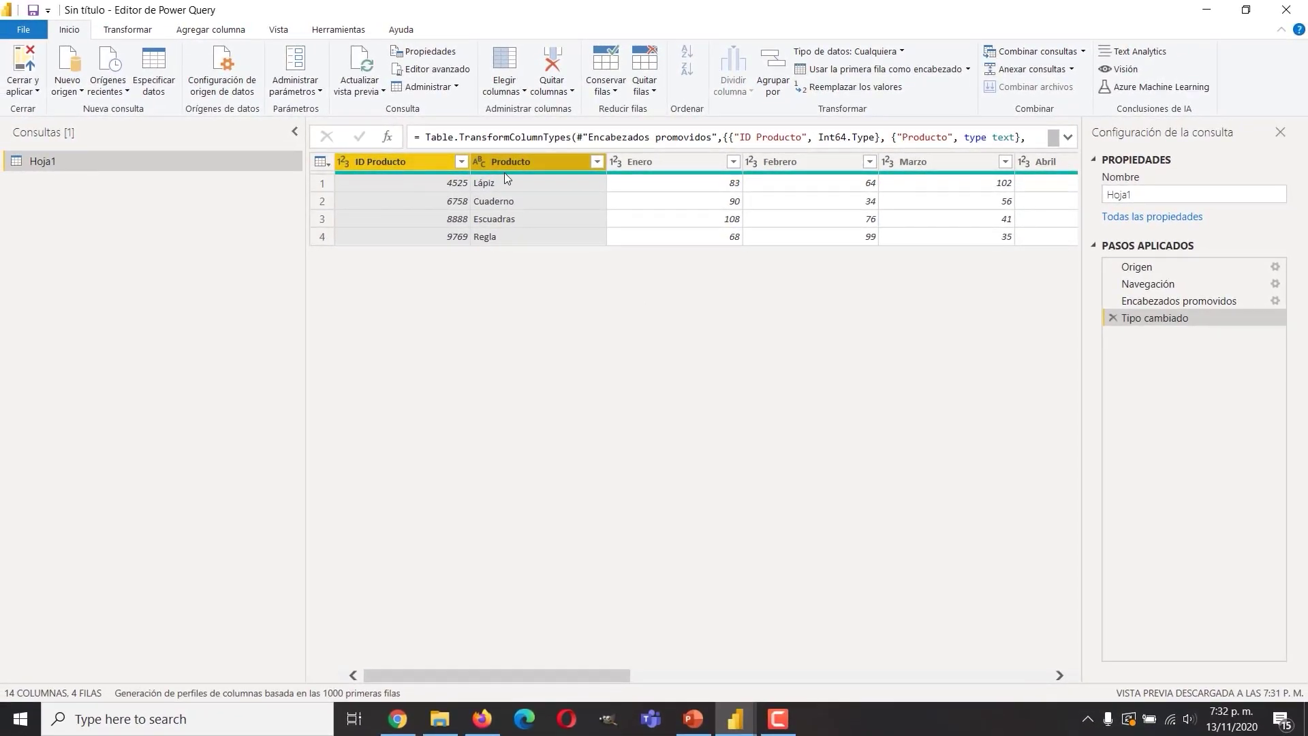
right_click(508, 158)
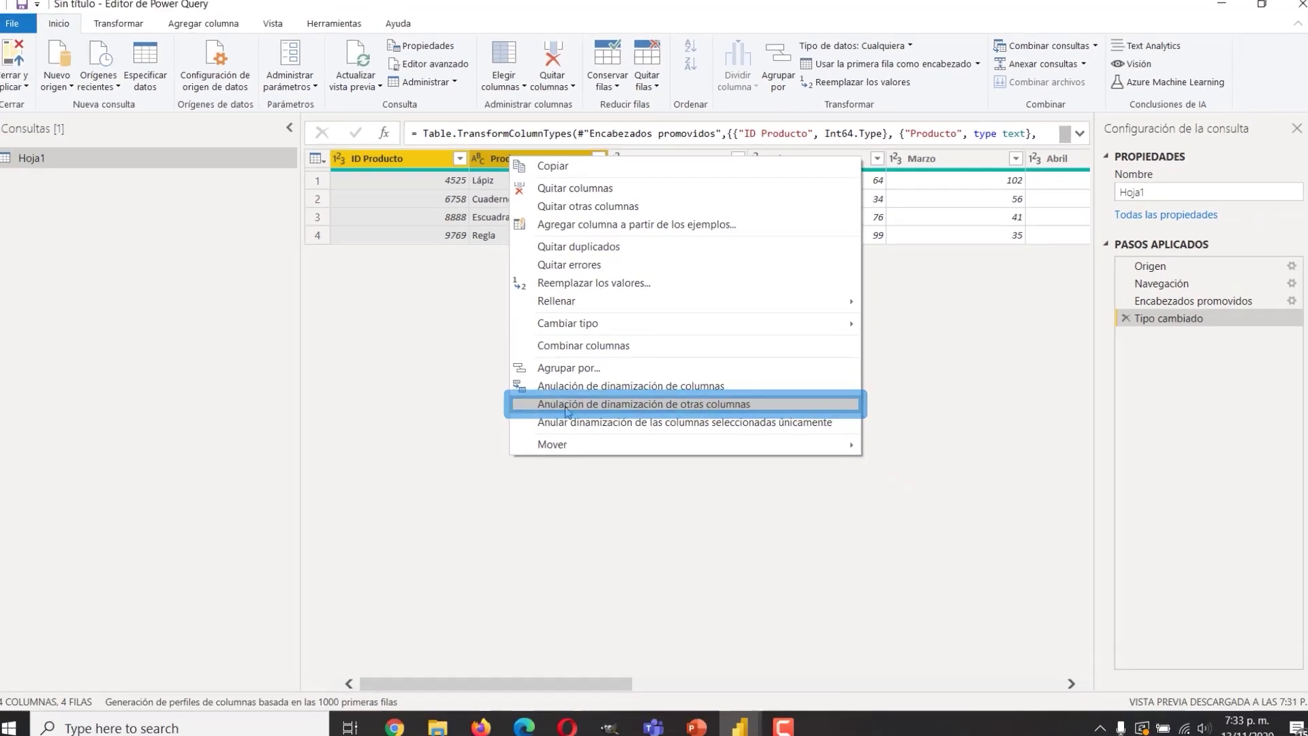
click(584, 467)
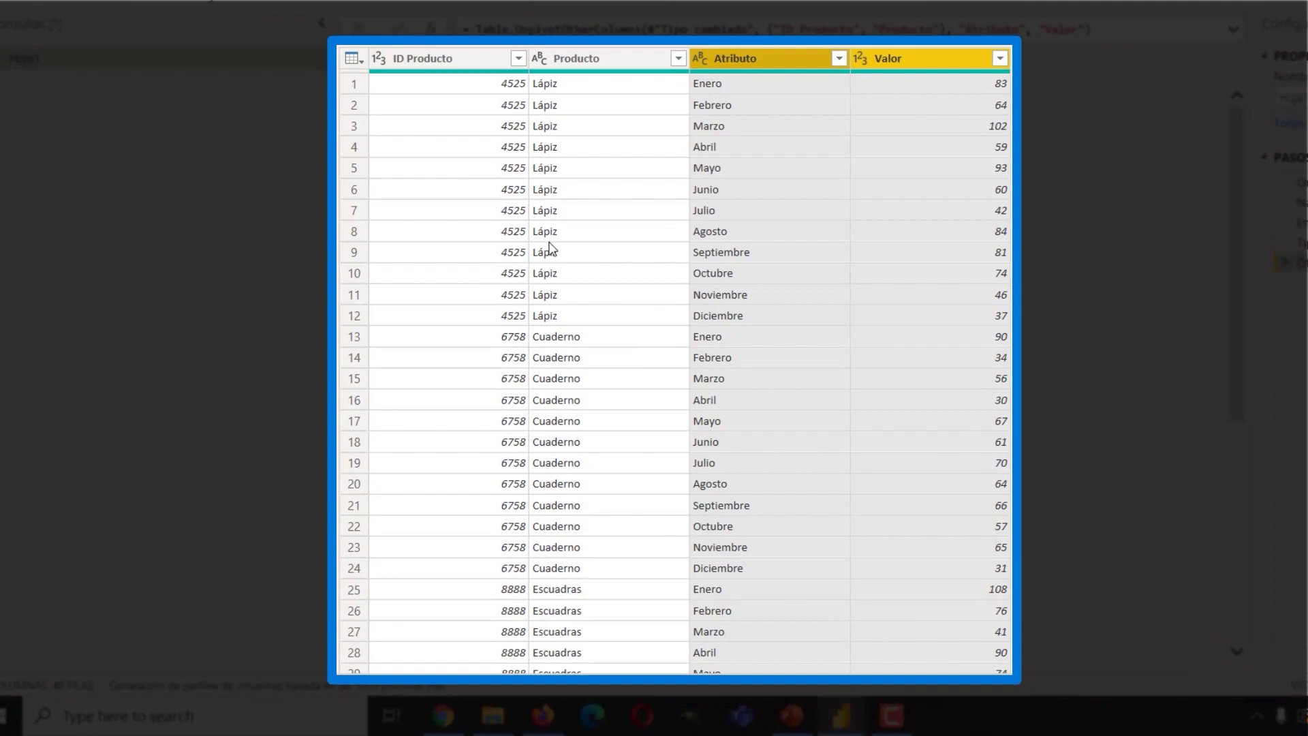
Examine the ID Producto, Producto, Atributo and Valor columns of the unpivoted table
click(438, 62)
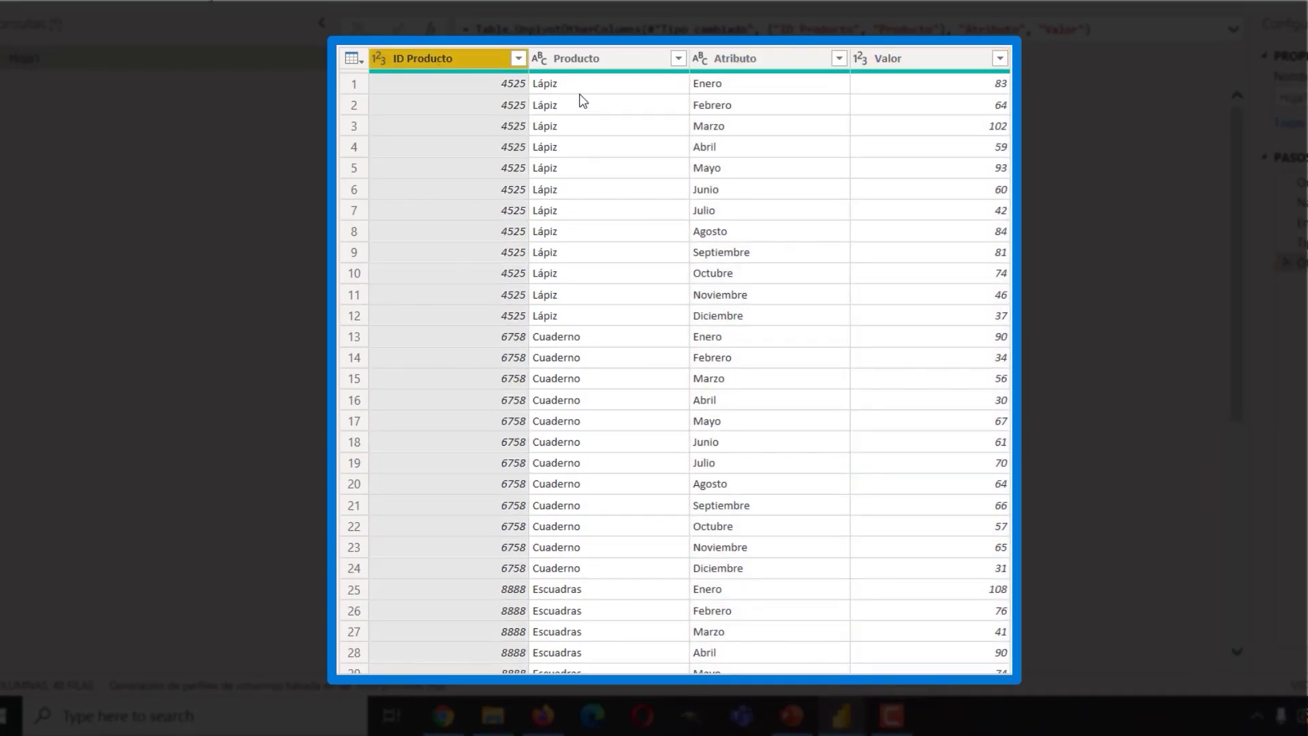
click(582, 62)
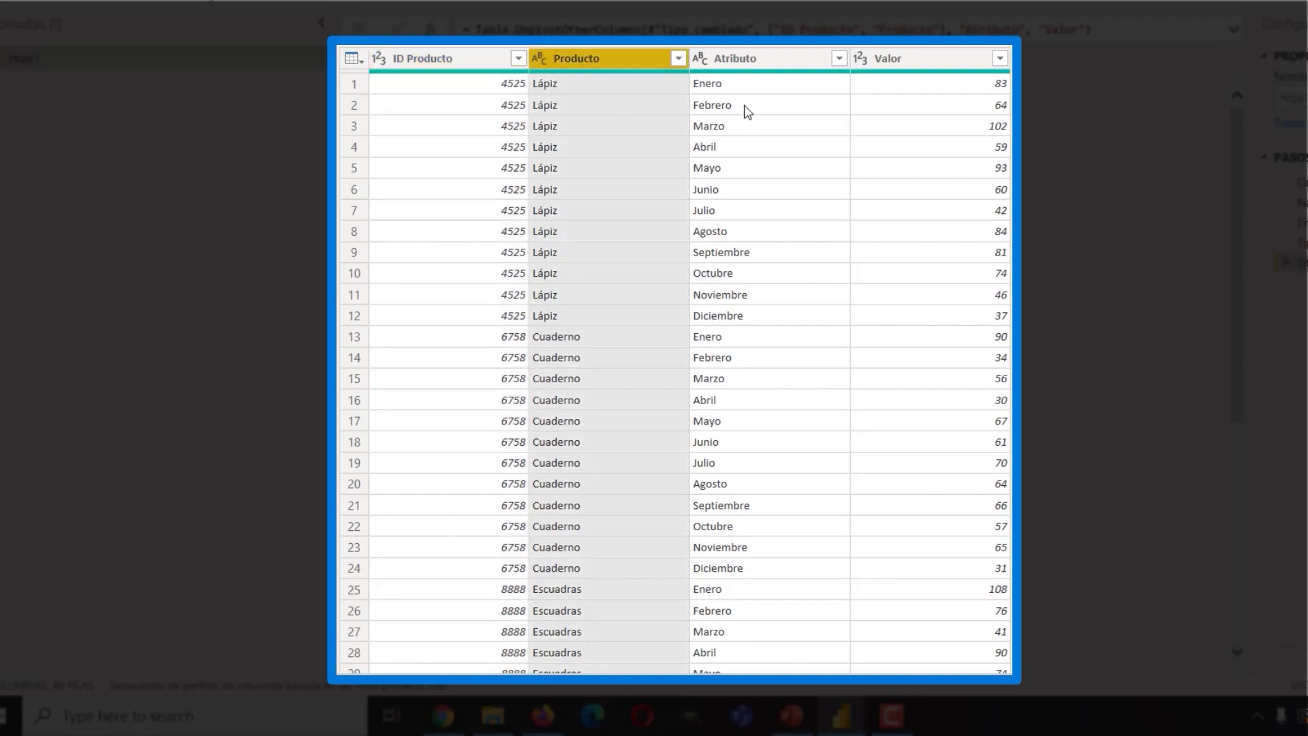
click(730, 62)
click(906, 61)
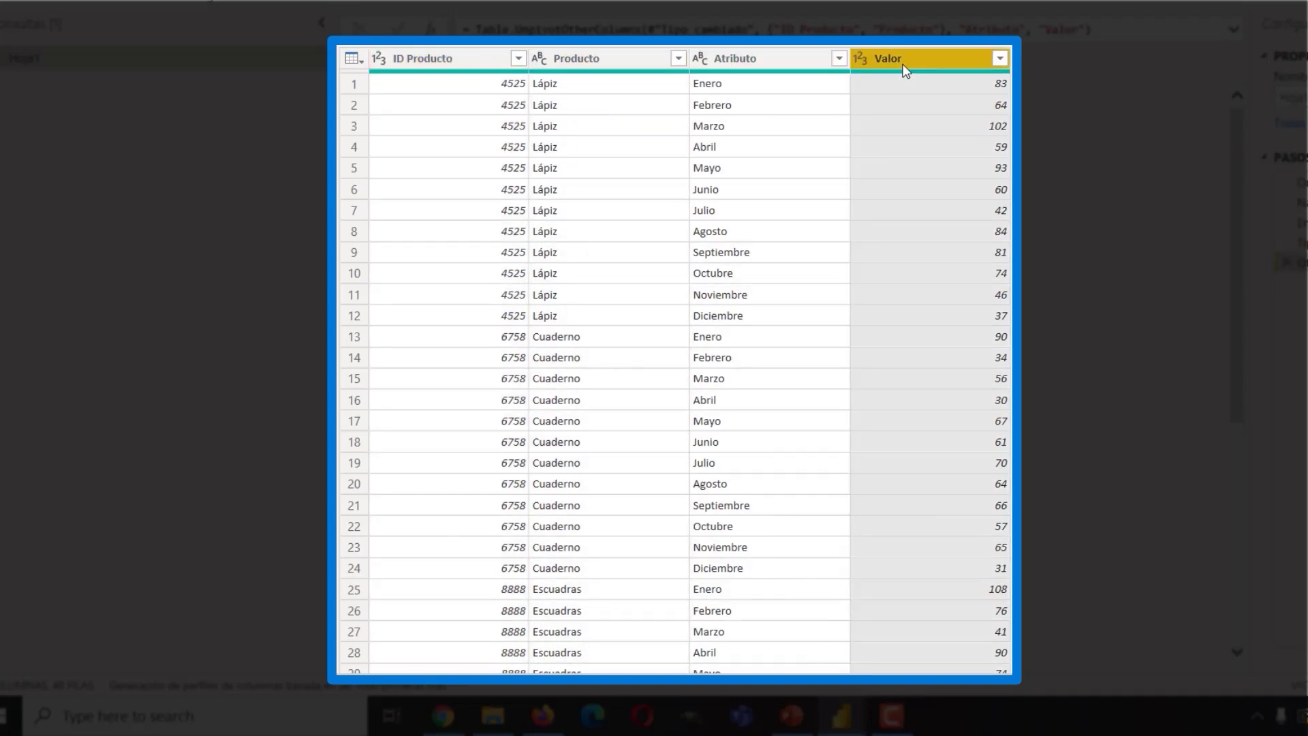
click(772, 63)
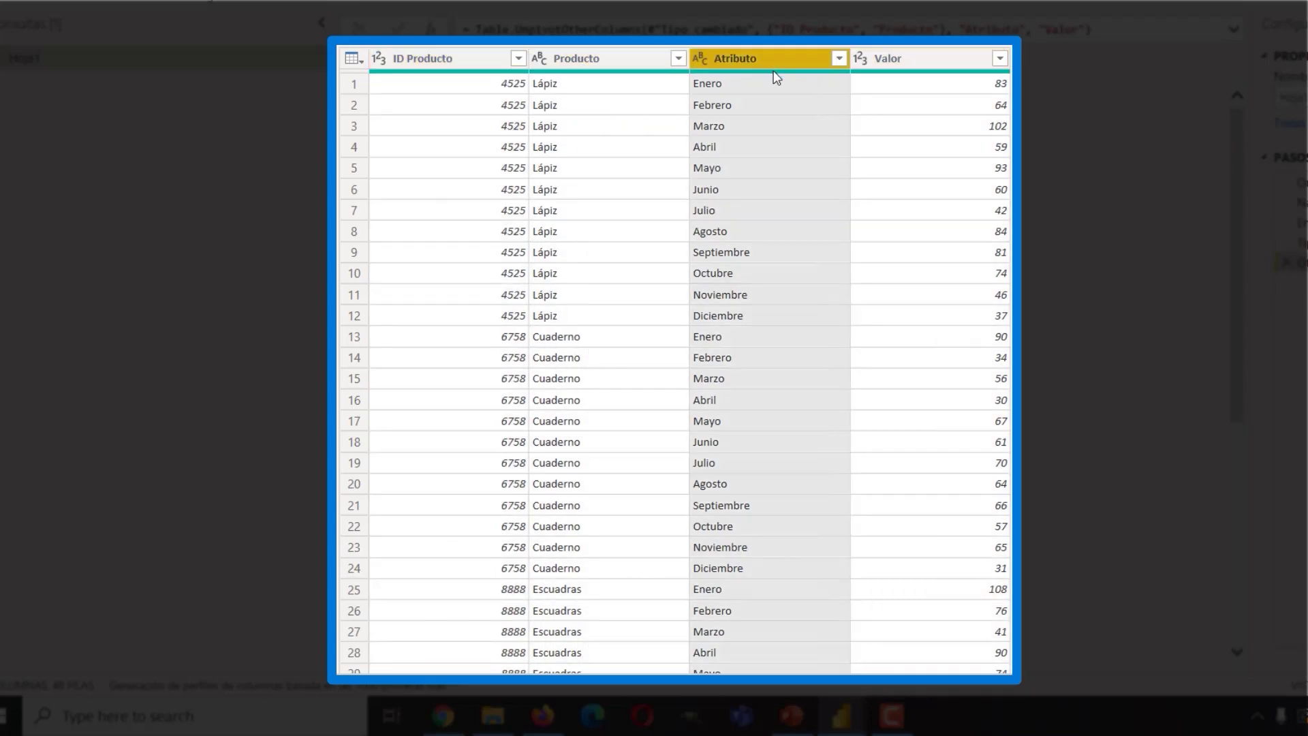
click(909, 68)
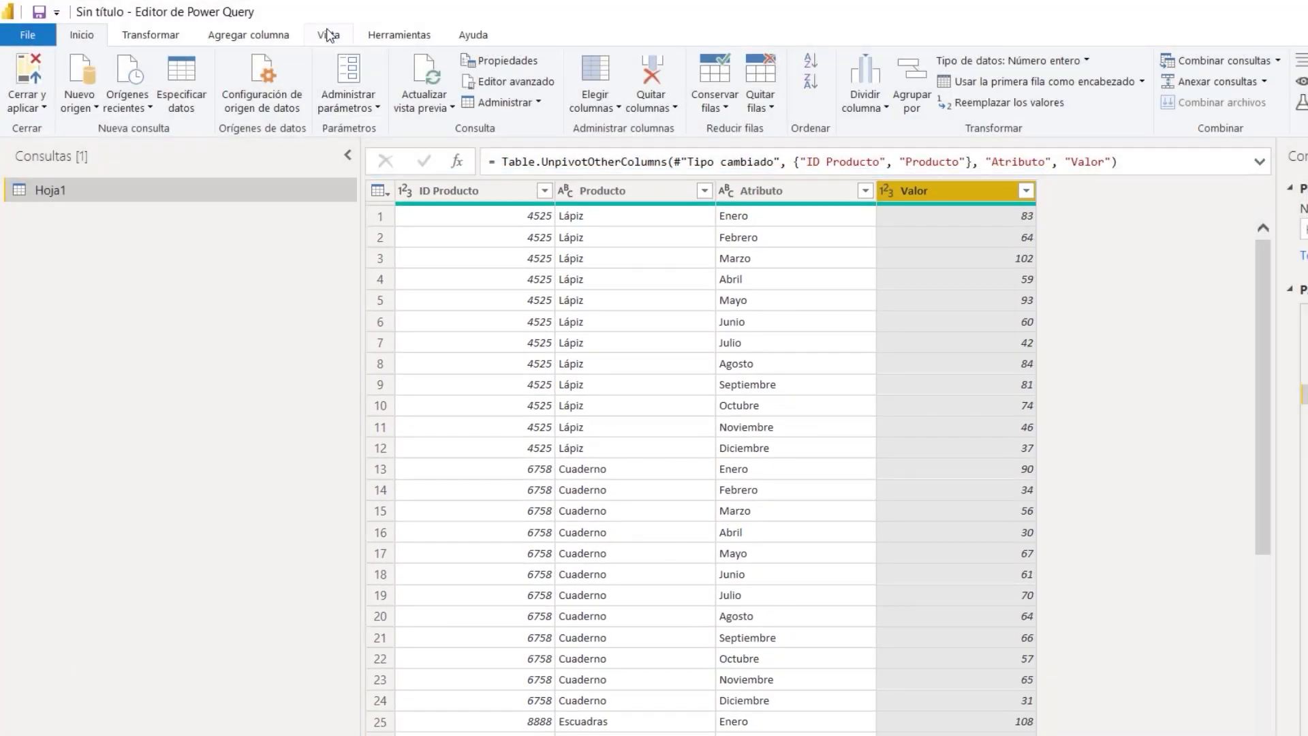
Rename the Atributo column to Mes by editing its name in the Table.UnpivotOtherColumns formula
click(327, 34)
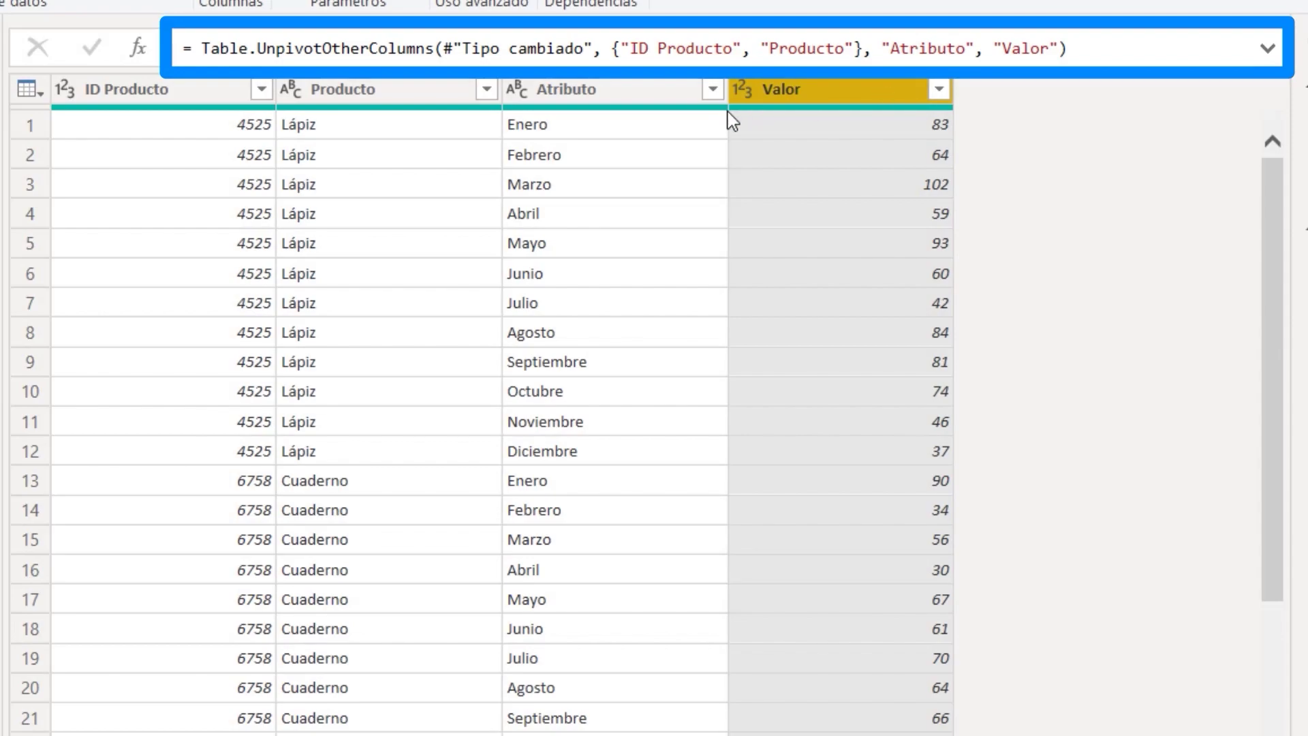
click(904, 48)
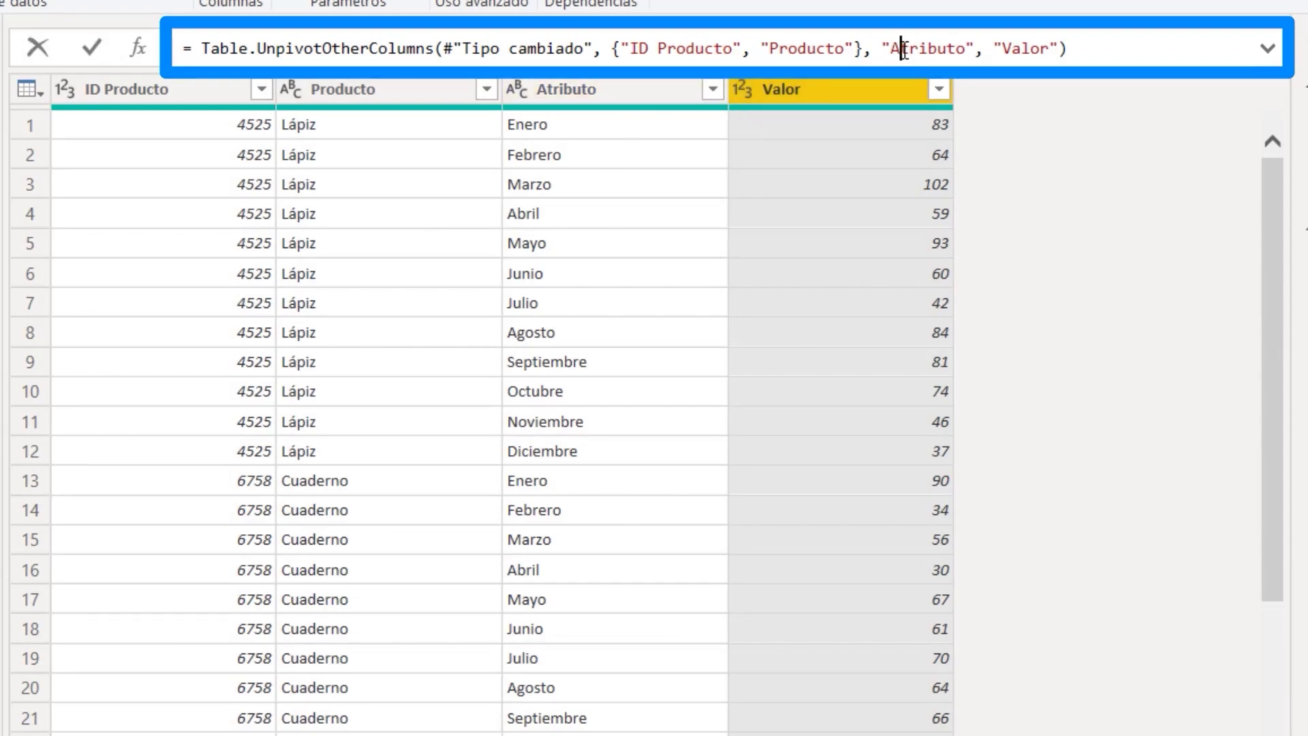
double_click(904, 47)
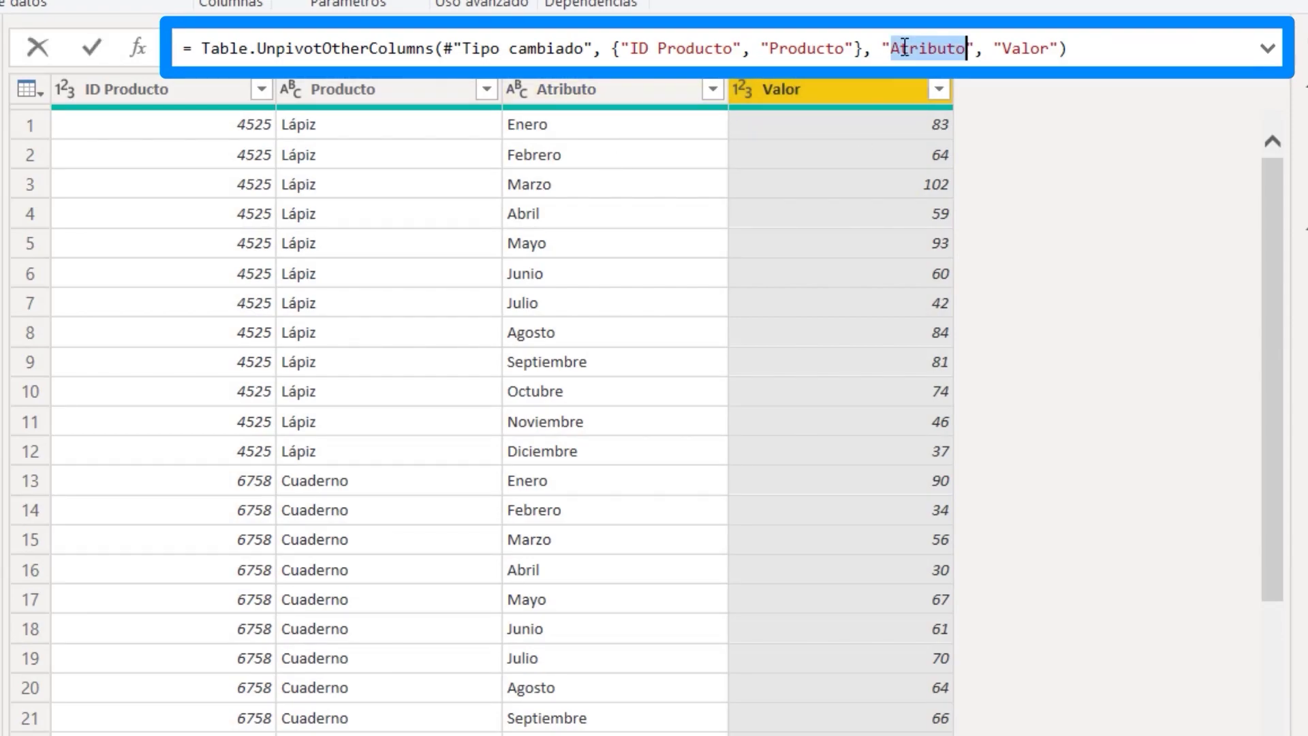
text(Mes)
key(Return)
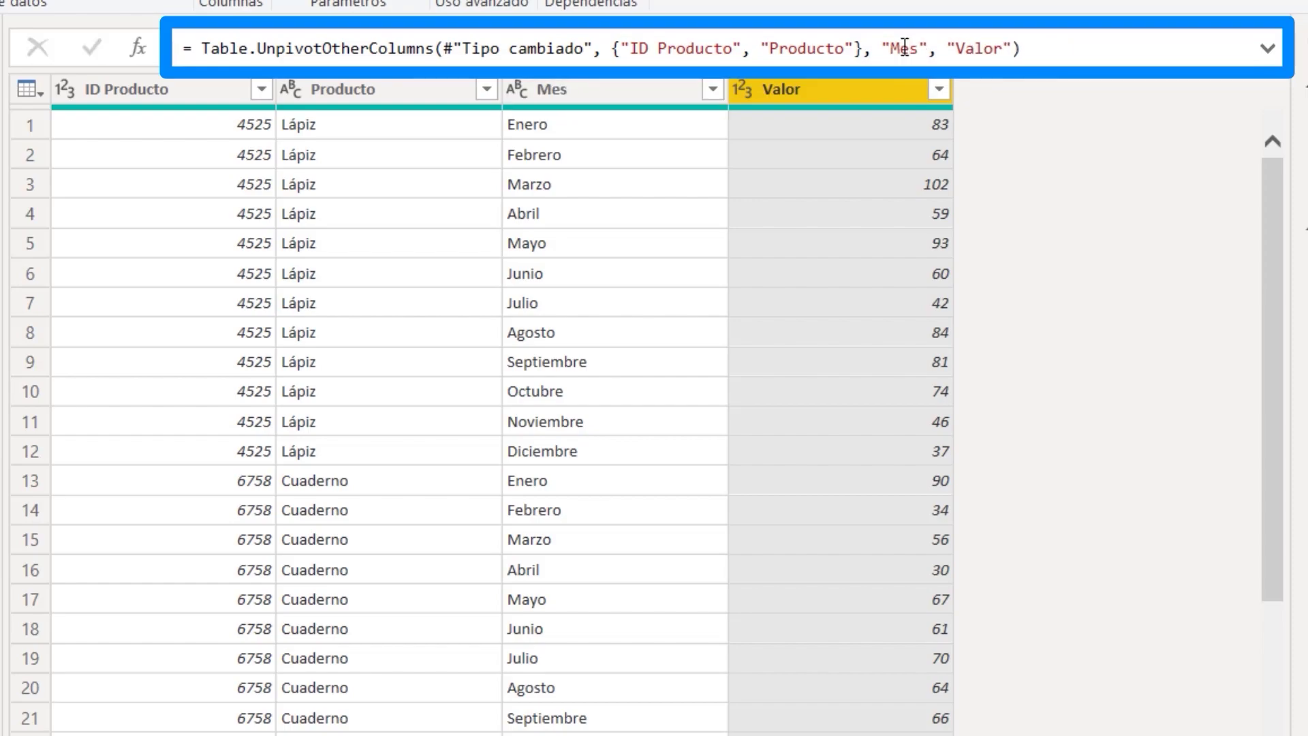
Rename the Valor column to Unidades by editing its name in the Table.UnpivotOtherColumns formula
click(977, 49)
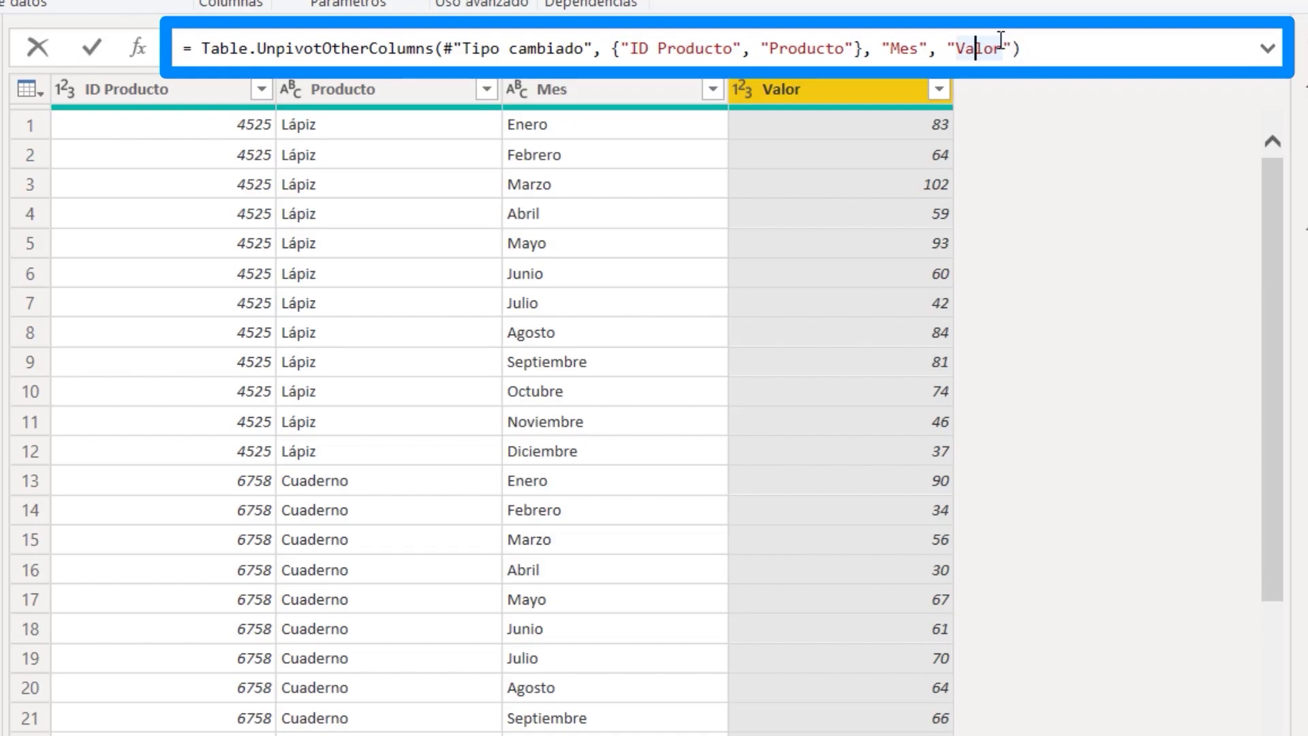
drag(1004, 48, 957, 46)
text(Unidades)
key(Return)
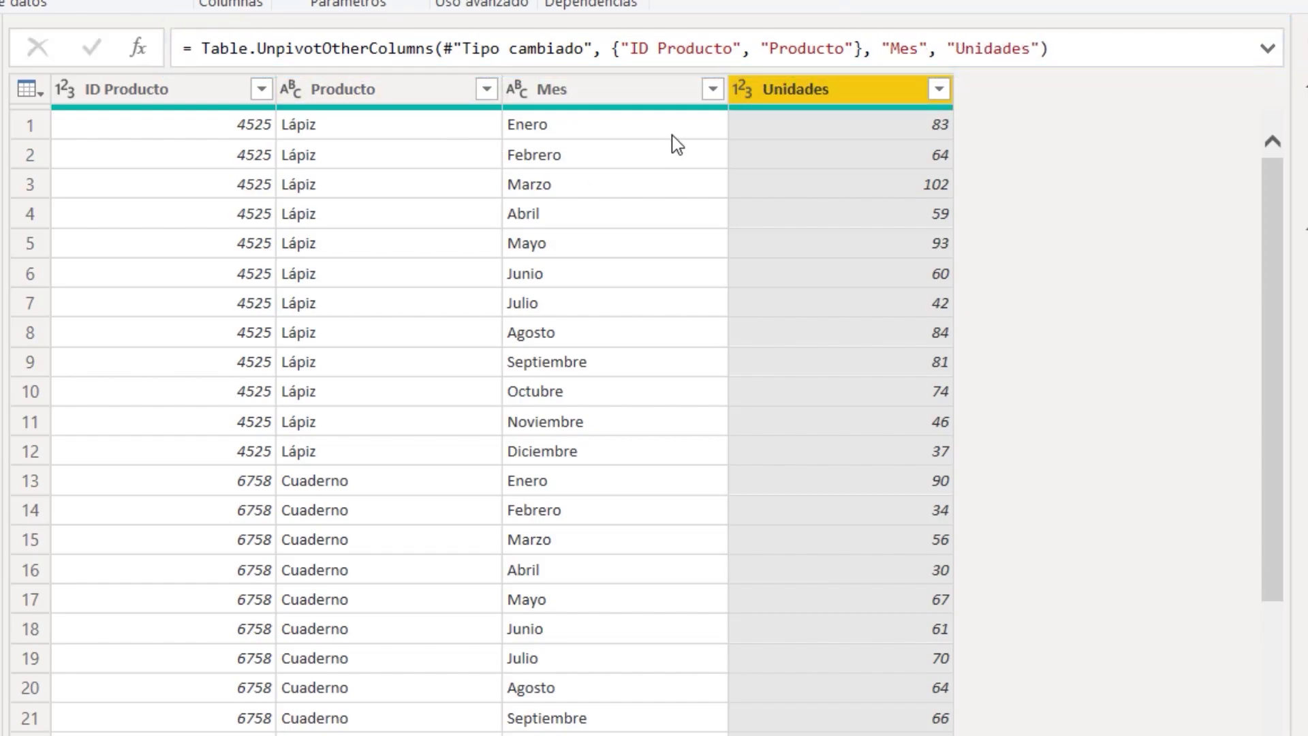
double_click(595, 91)
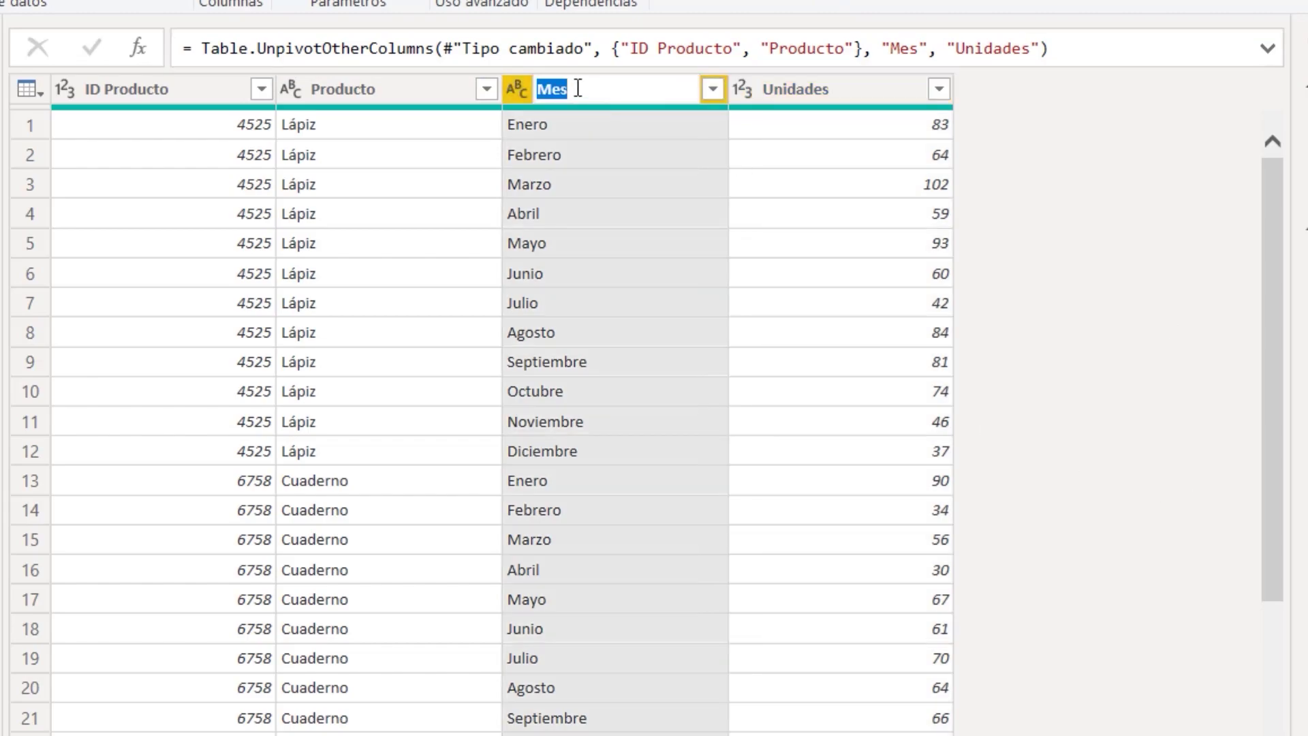
key(F2)
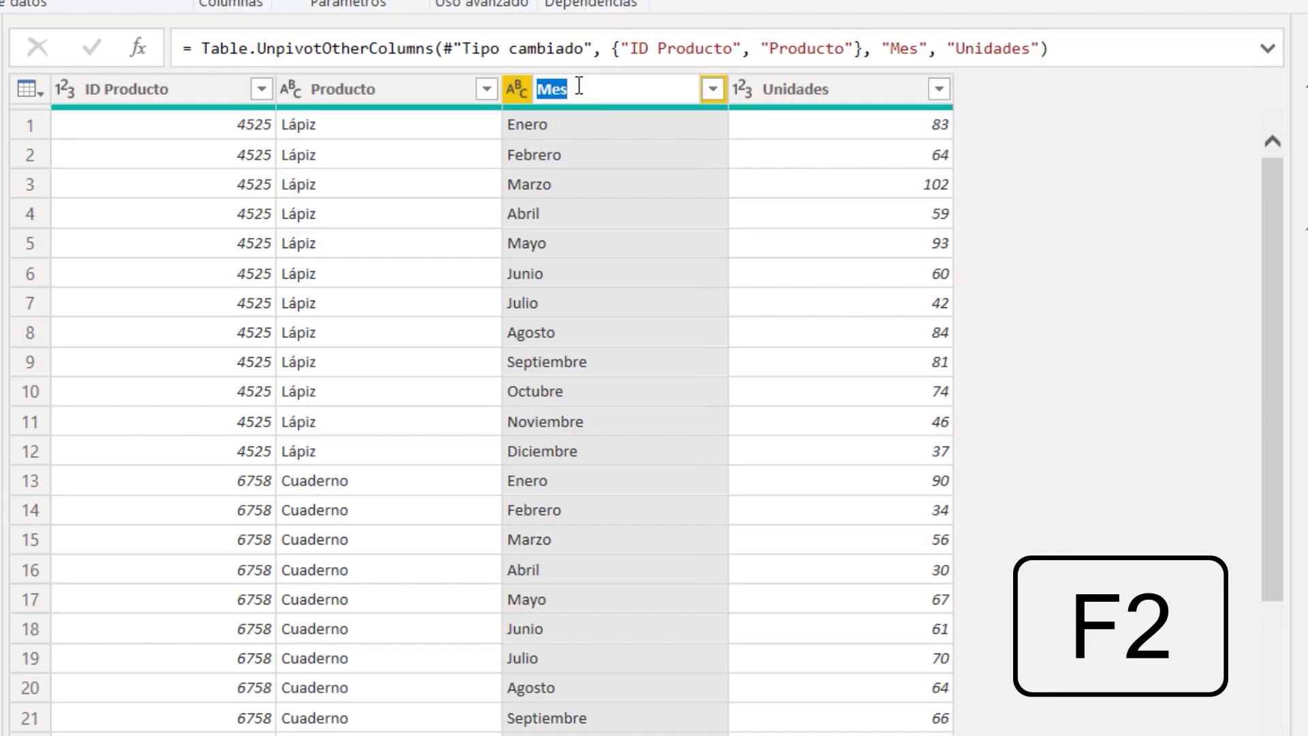
key(Return)
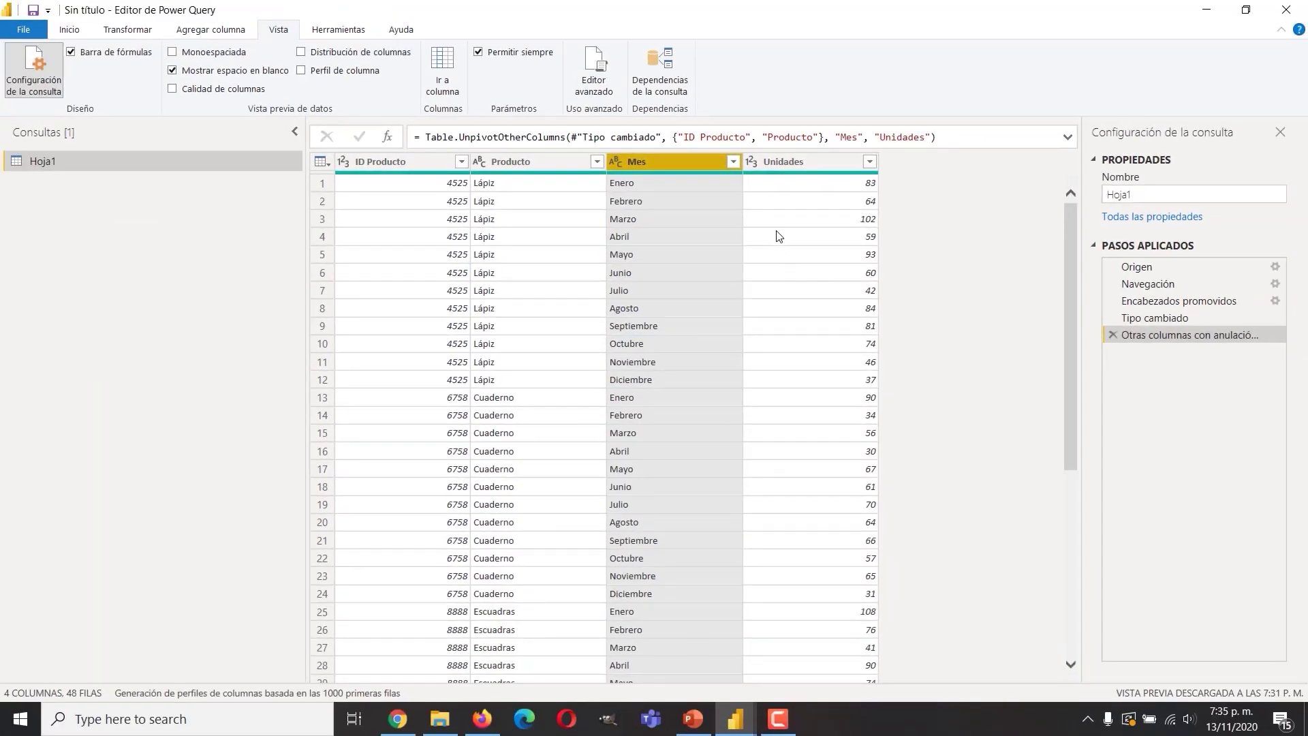
click(798, 192)
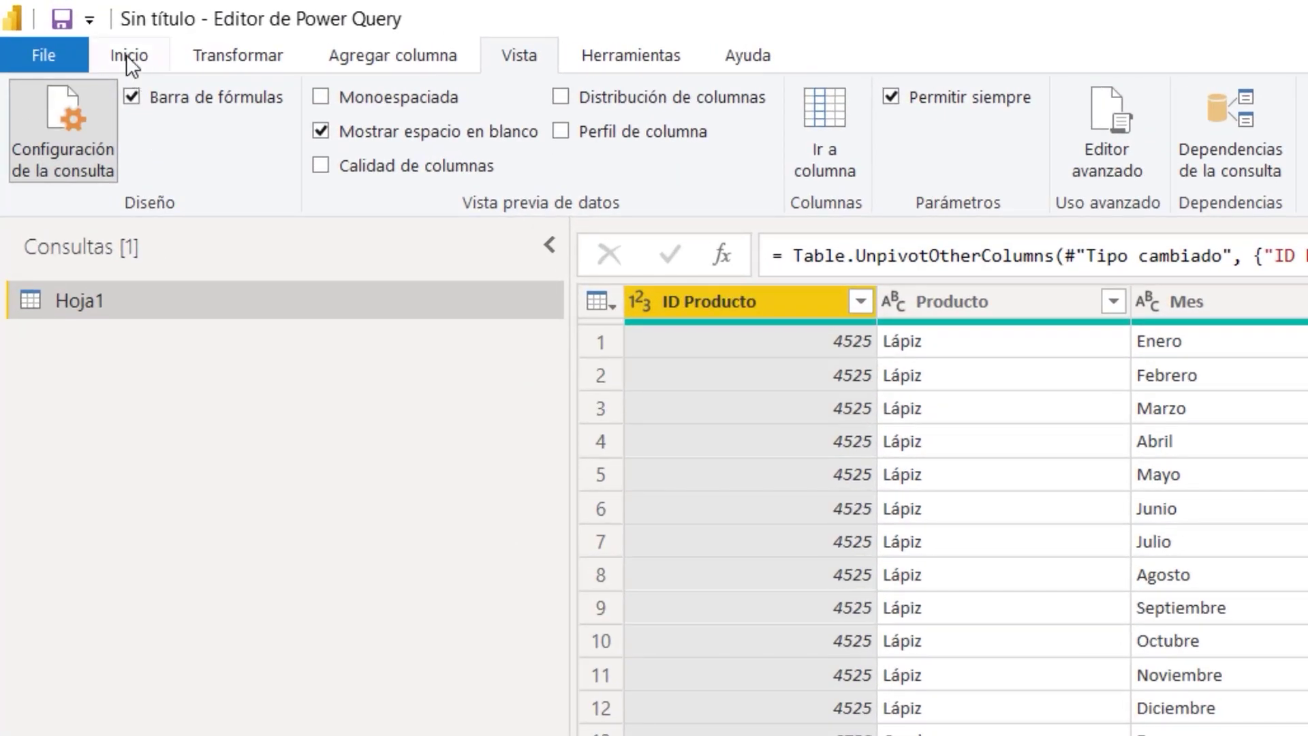
Import the sheet Ingresos Semestre I 2015 from the Excel workbook 2 - (Ejercicio)_País.xlsx as a new query
click(68, 28)
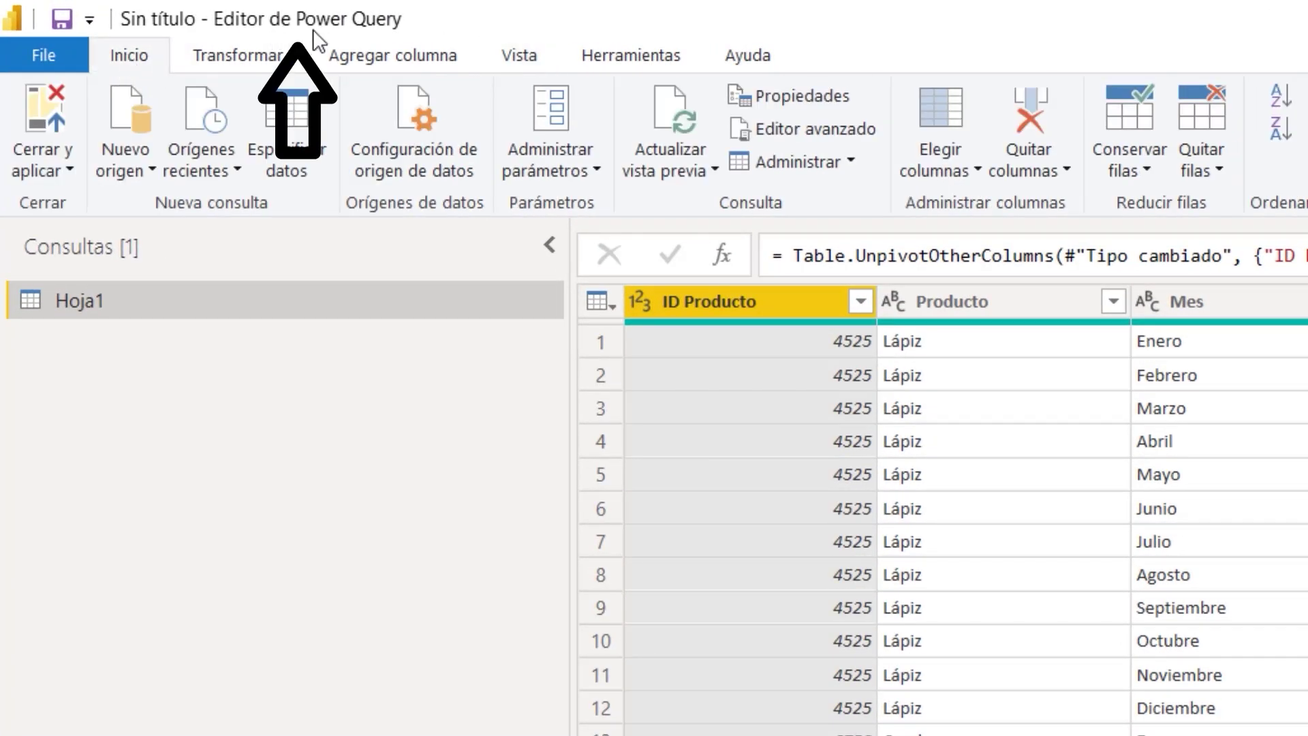
click(135, 164)
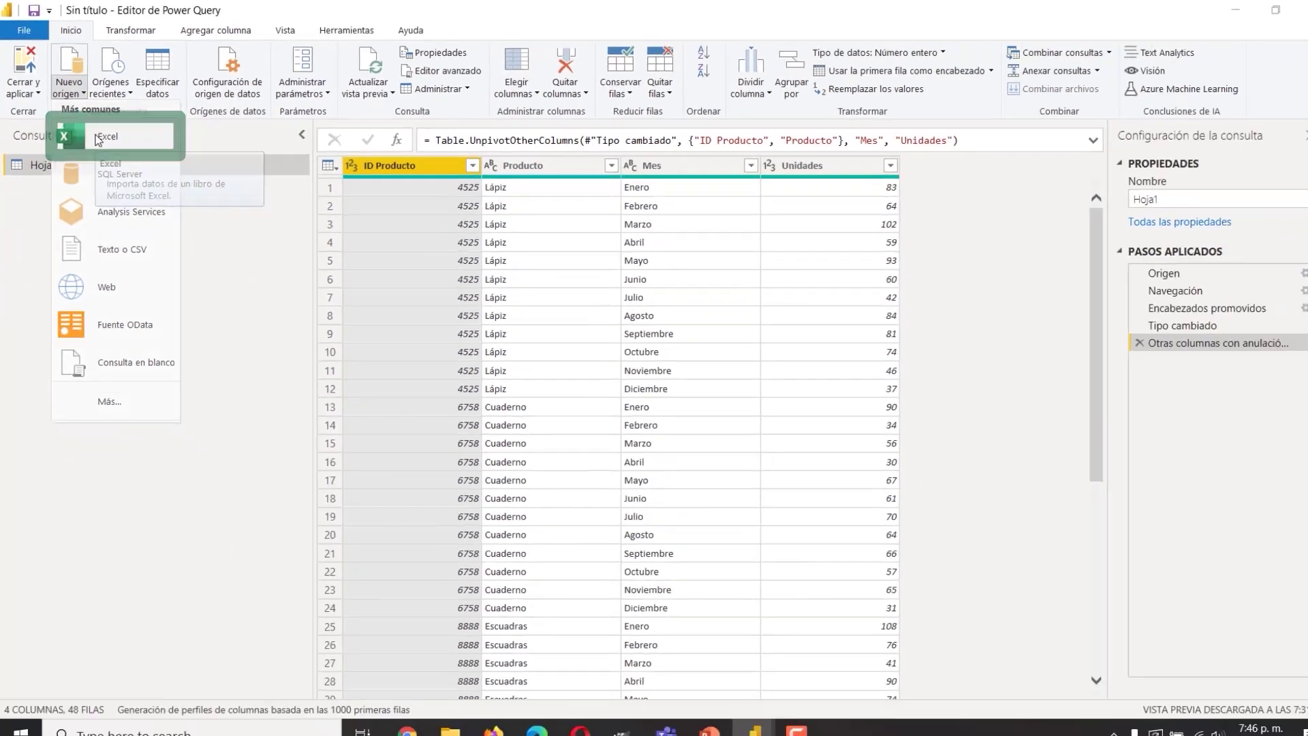
click(177, 249)
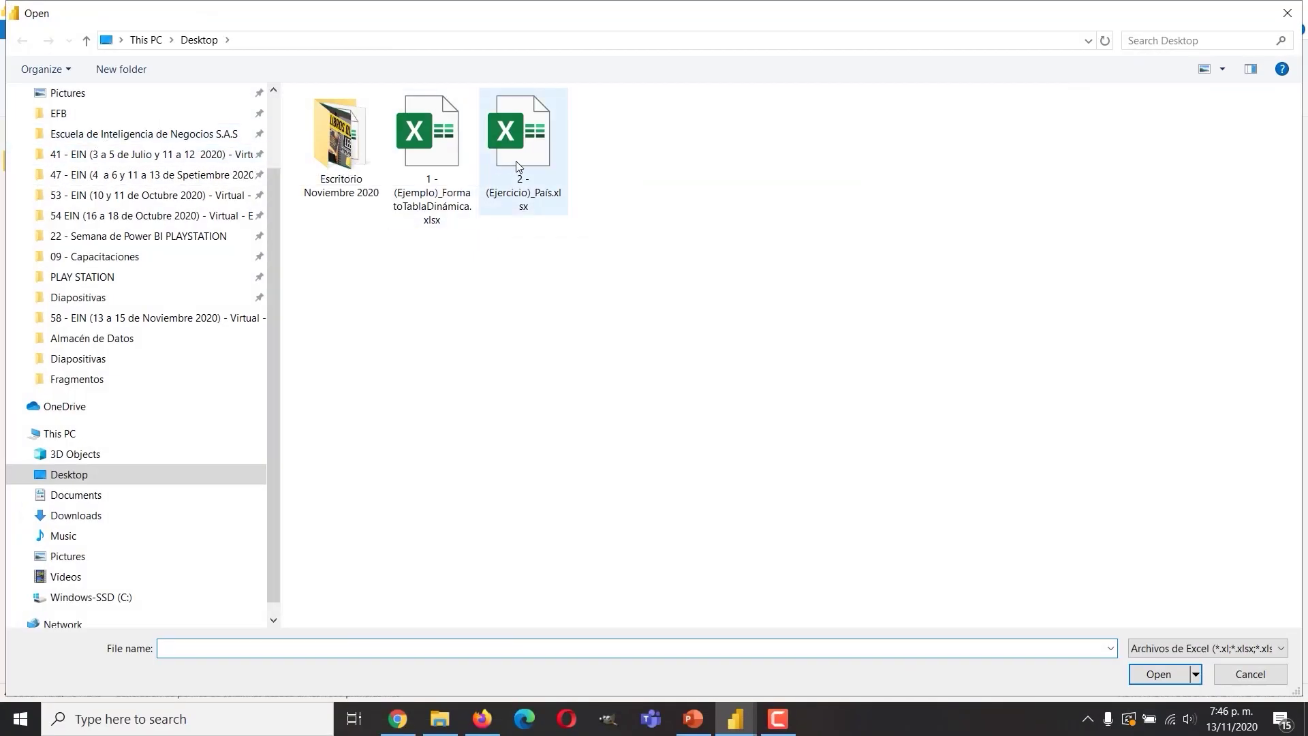
click(517, 161)
click(1167, 674)
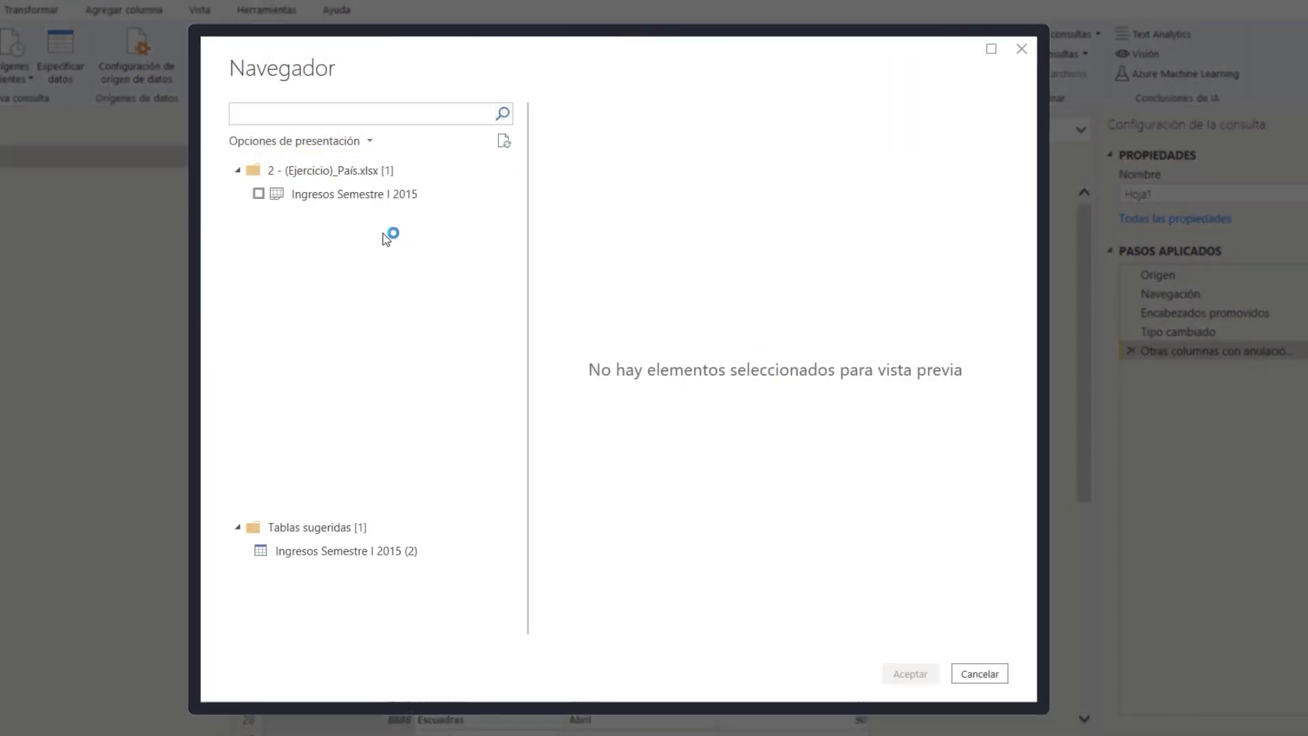
click(258, 193)
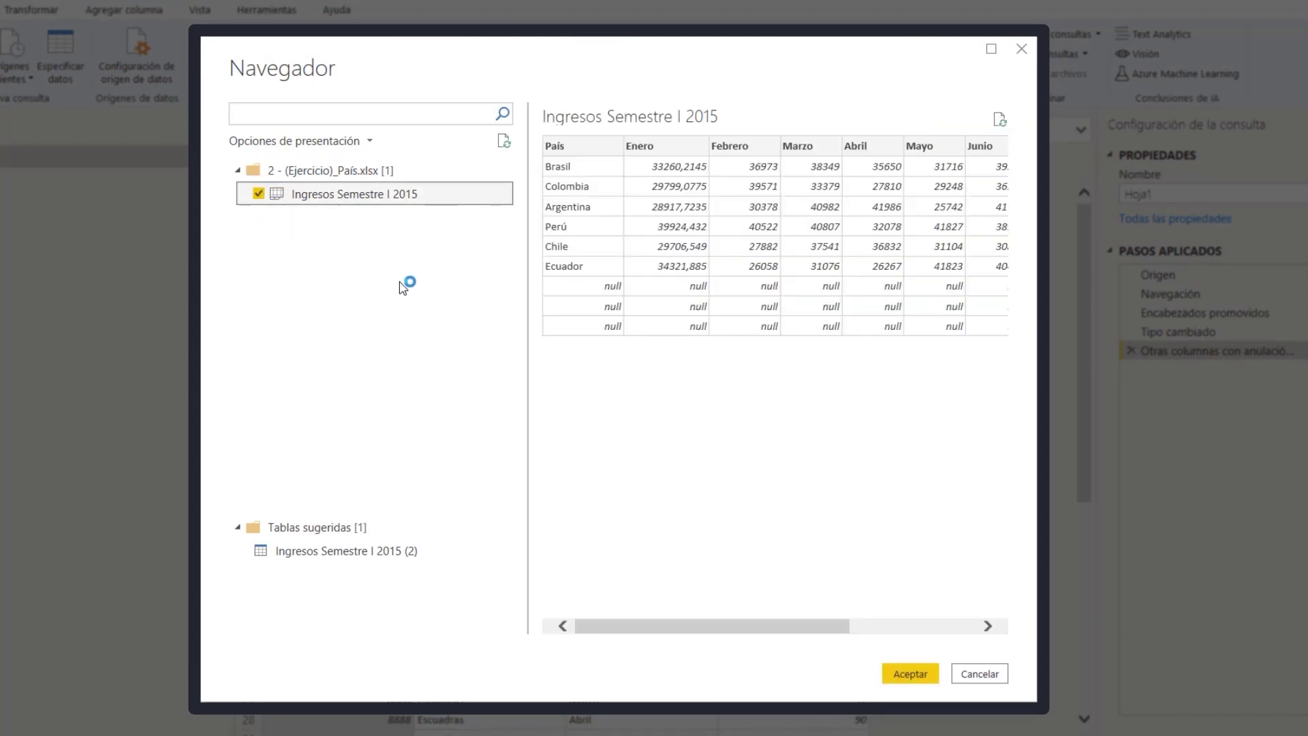
click(898, 671)
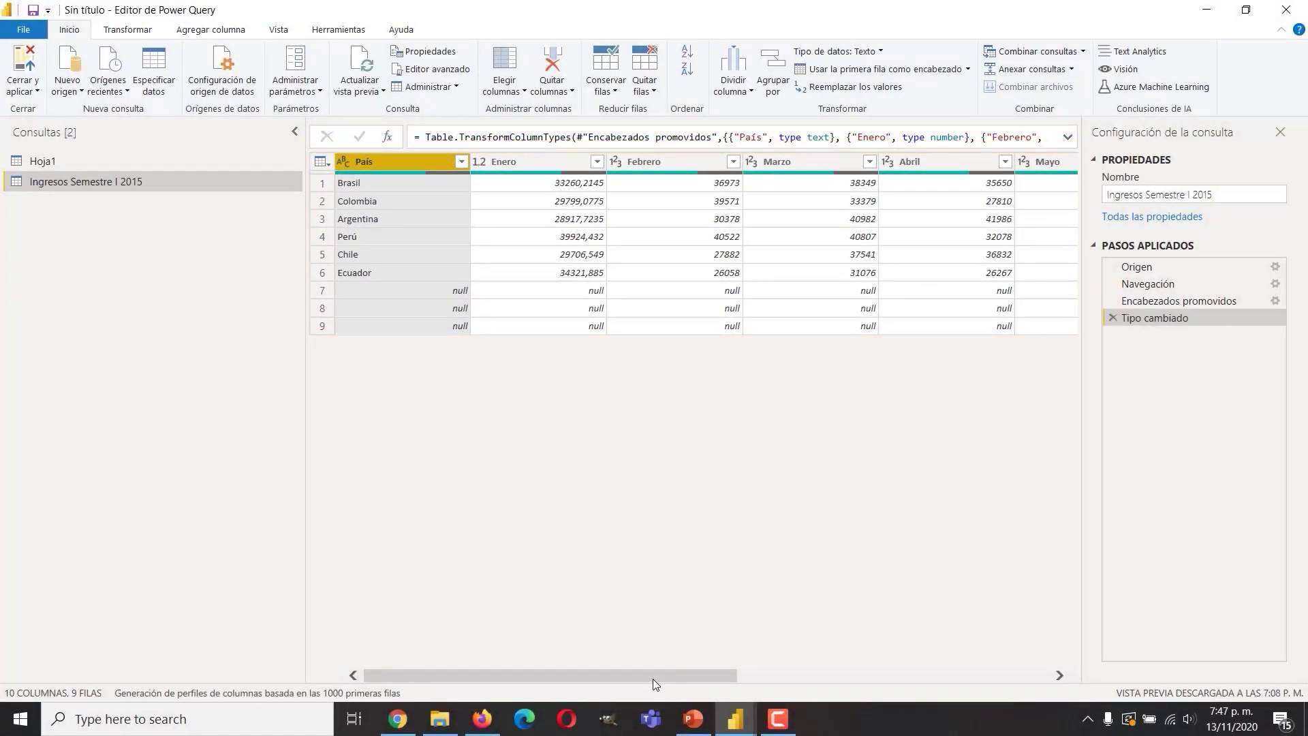
Examine the Julio, ColmnA and ColmnB columns of the imported income table and the options for removing rows
drag(652, 678, 1022, 660)
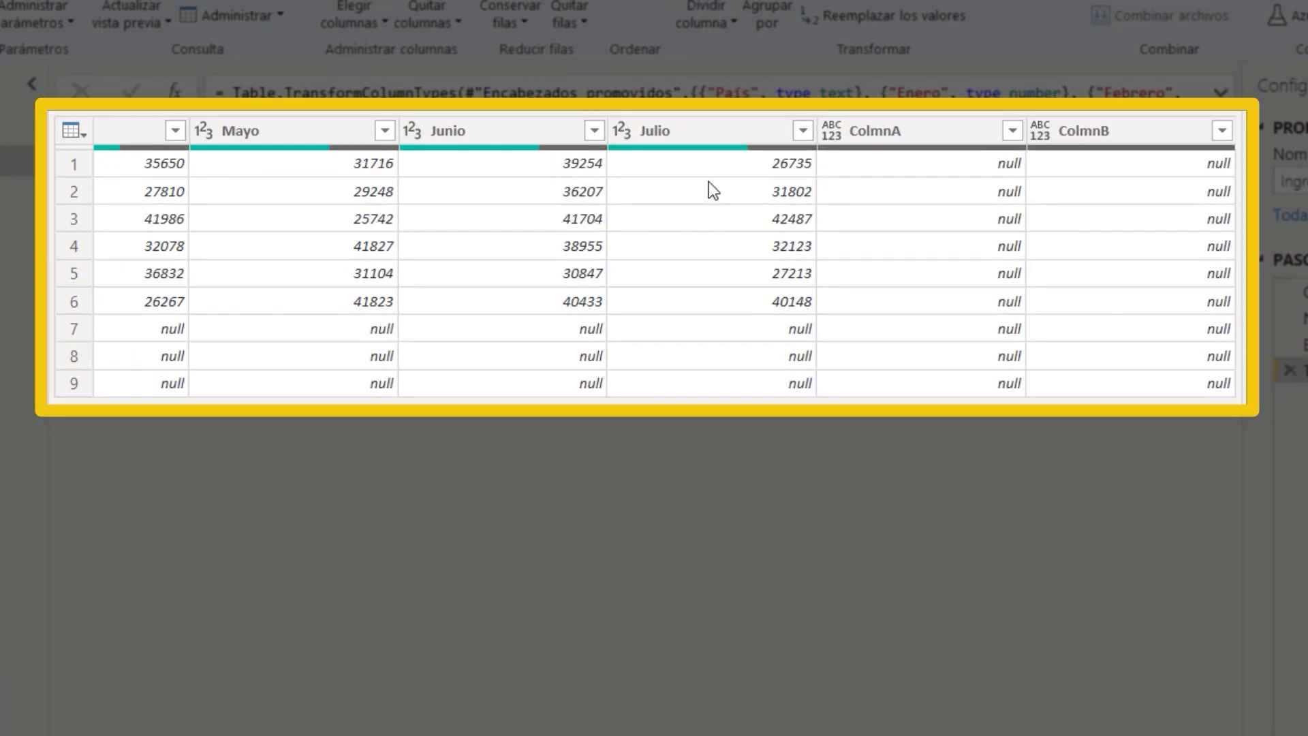
click(699, 129)
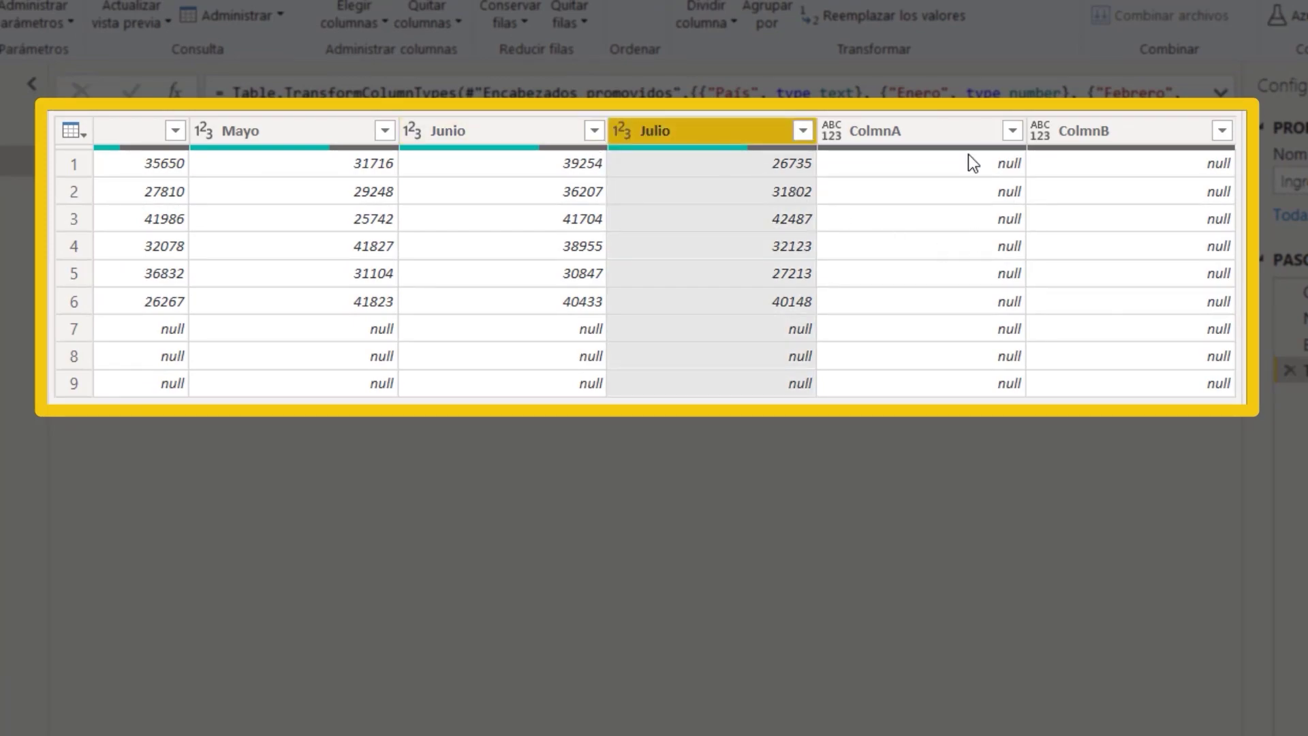
click(891, 137)
click(1093, 146)
click(996, 139)
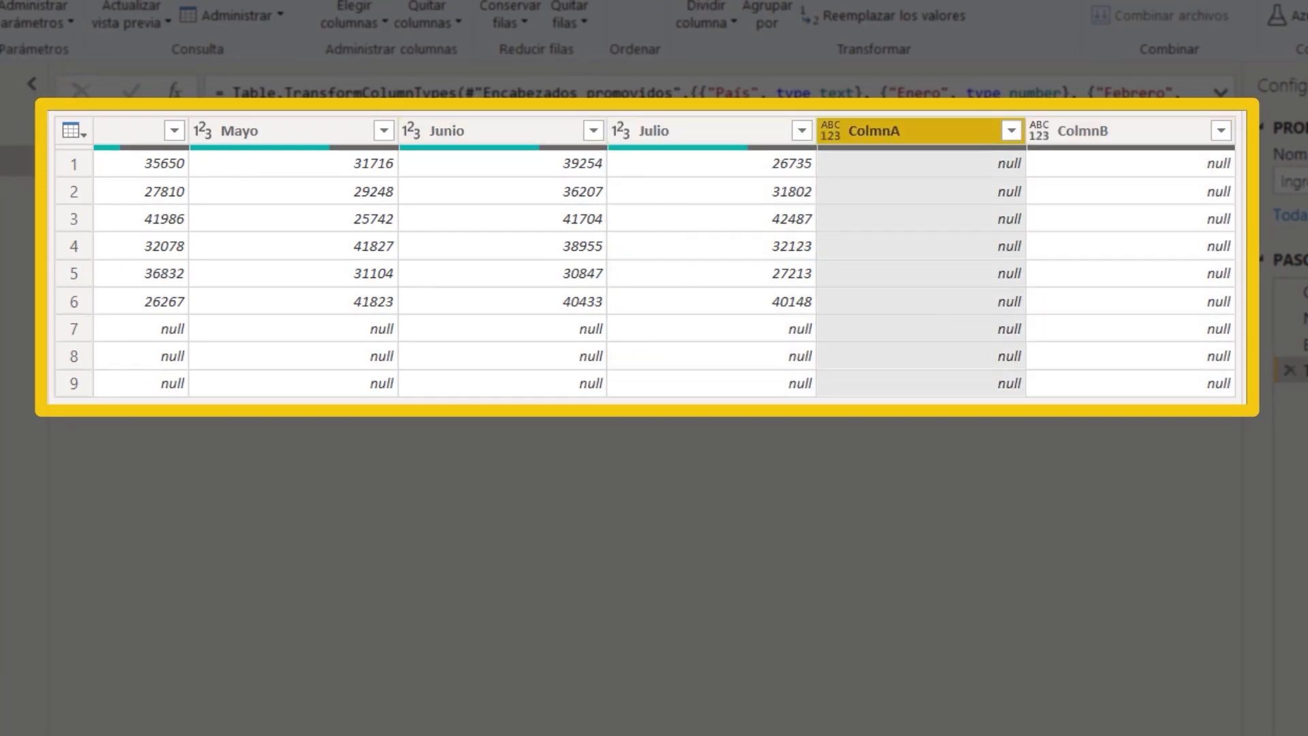
drag(886, 735, 368, 735)
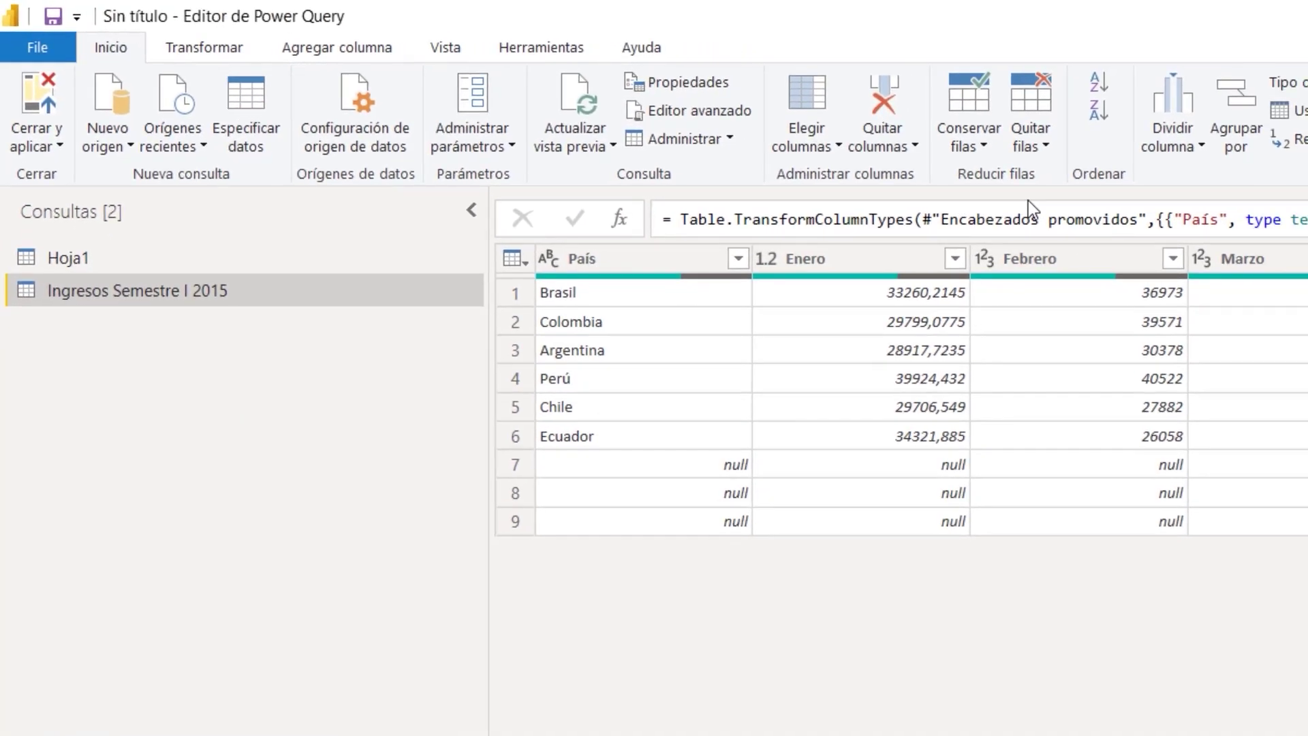
click(1042, 145)
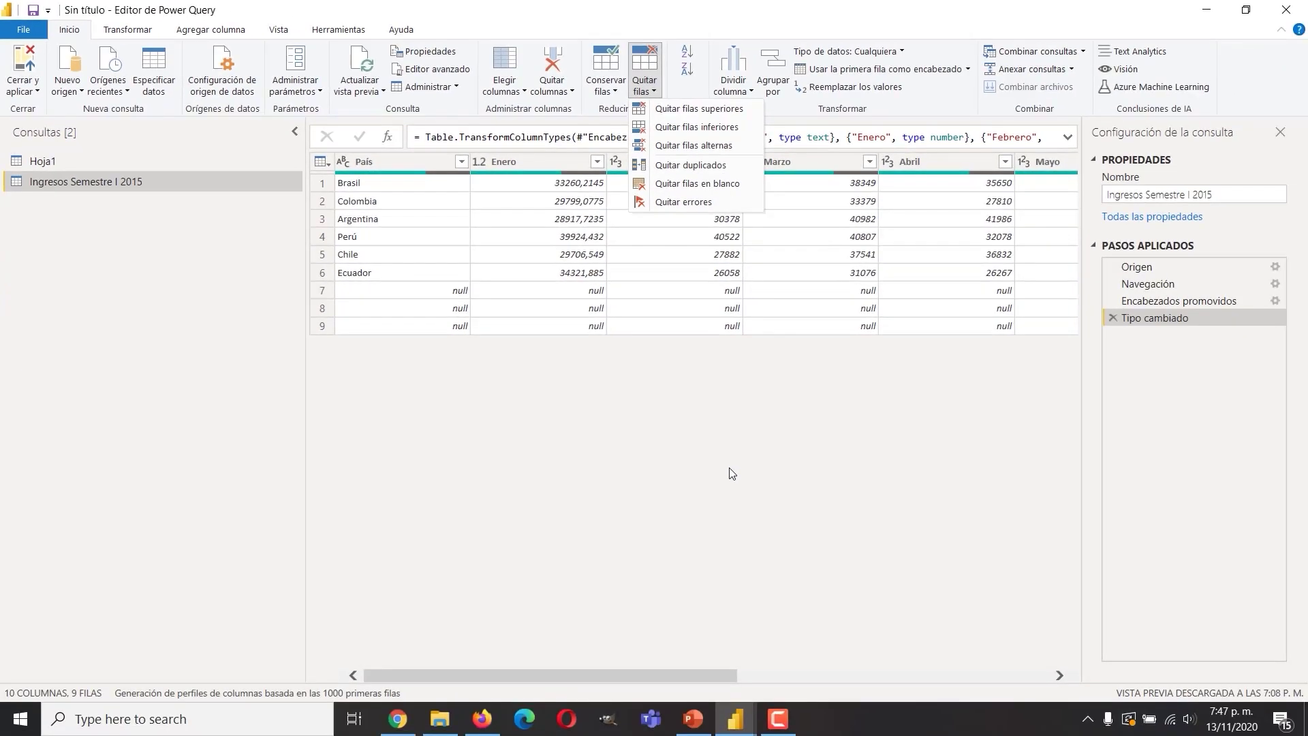
click(1162, 729)
drag(674, 676, 1077, 664)
click(985, 163)
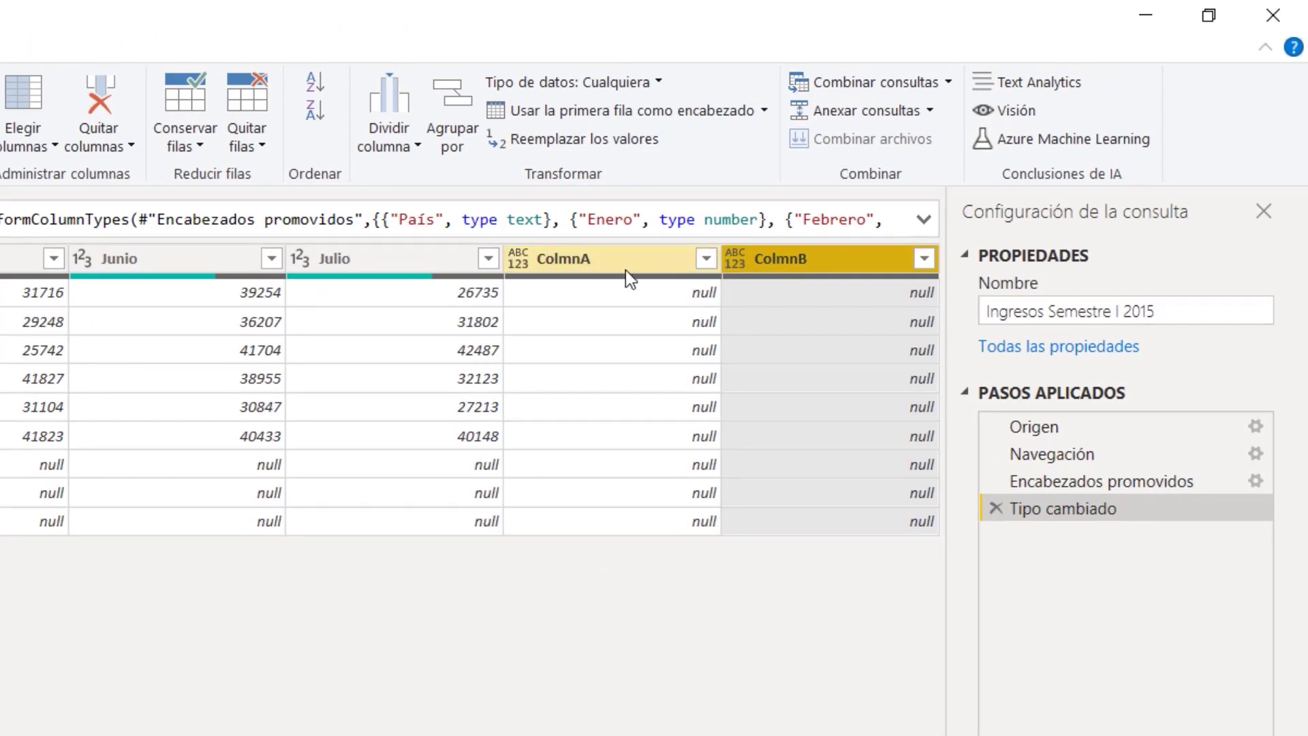
ctrl+click(614, 256)
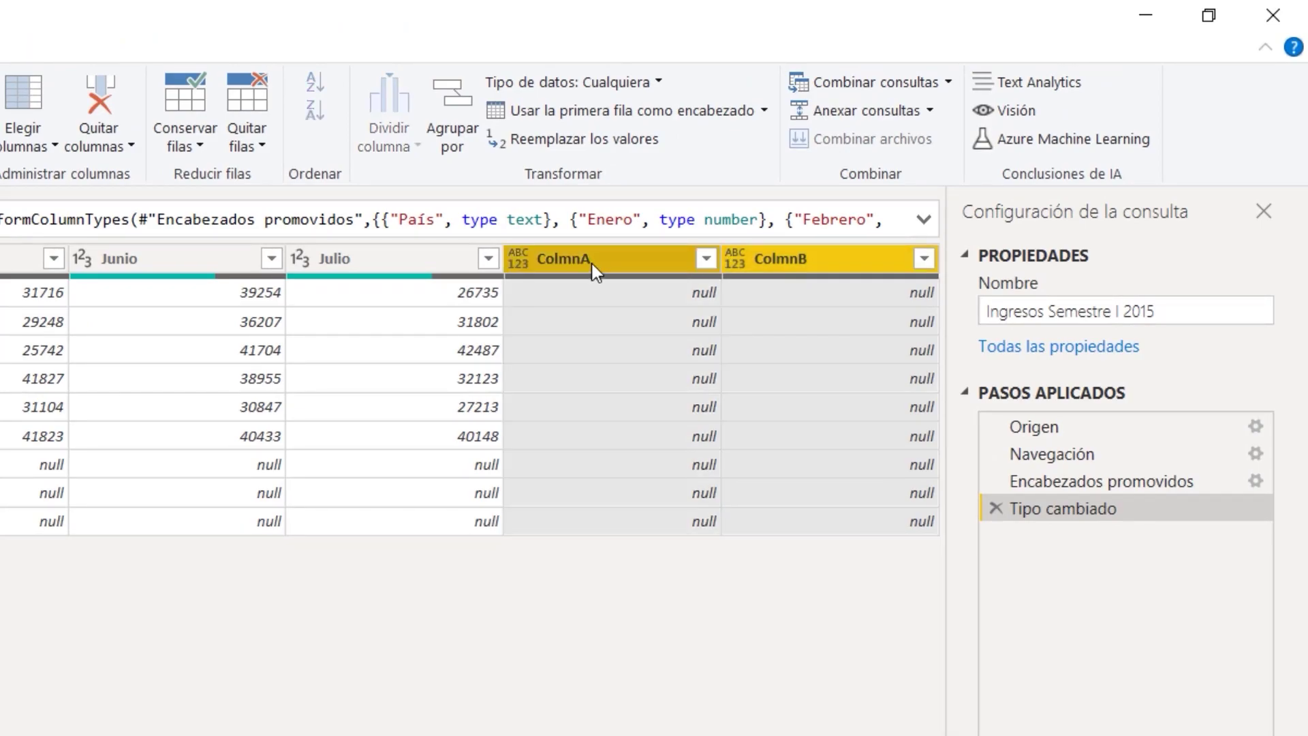
right_click(591, 263)
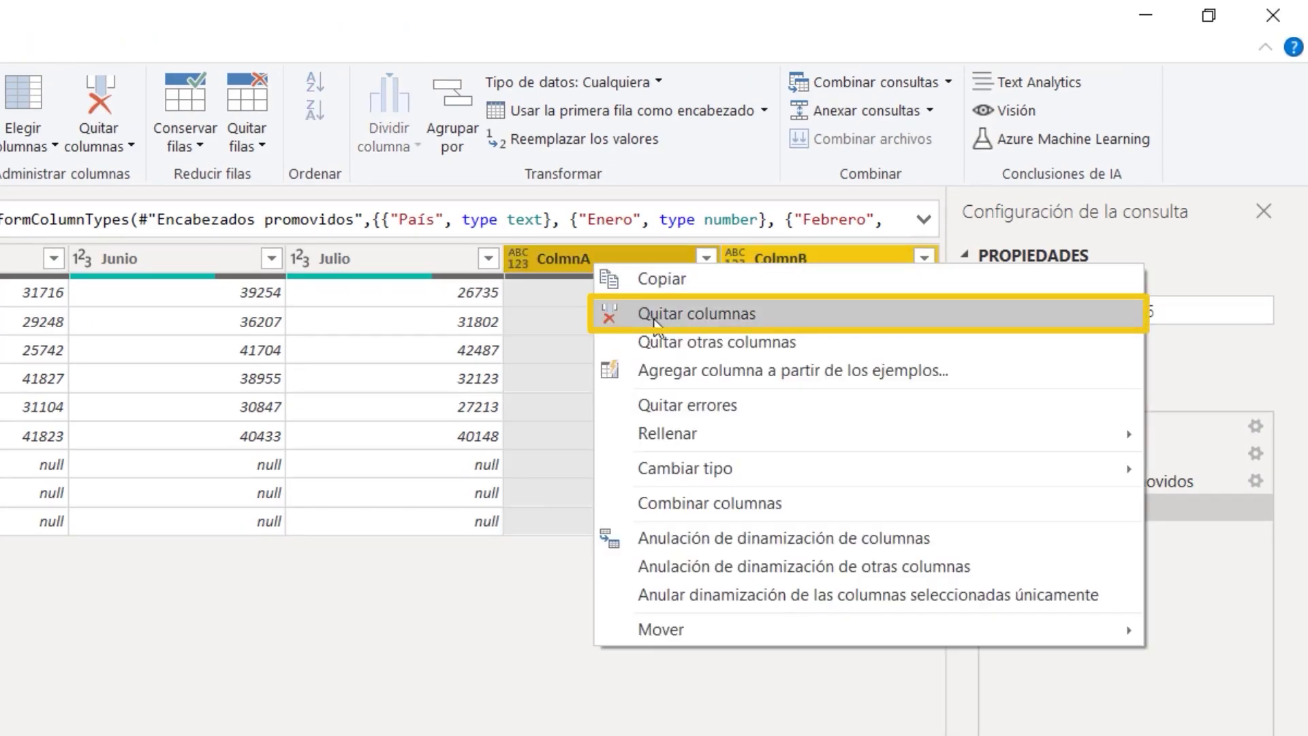
click(458, 715)
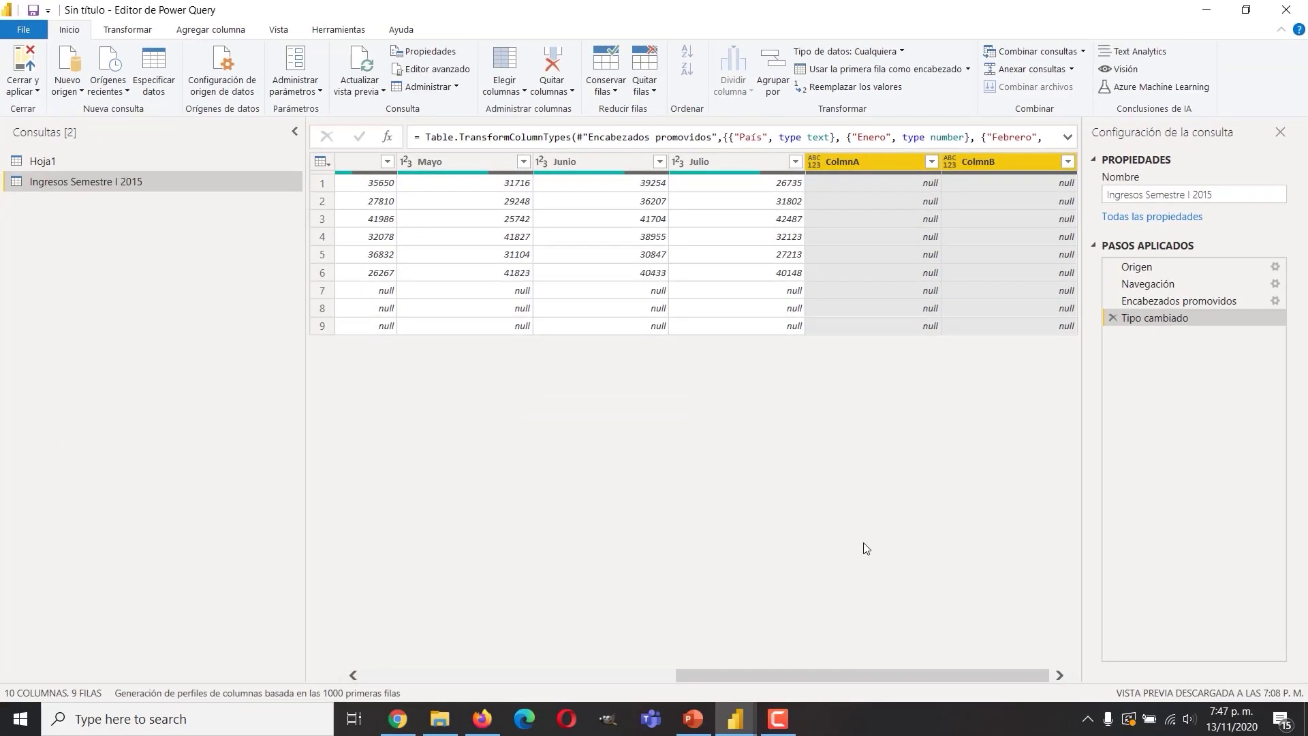
drag(889, 673, 415, 552)
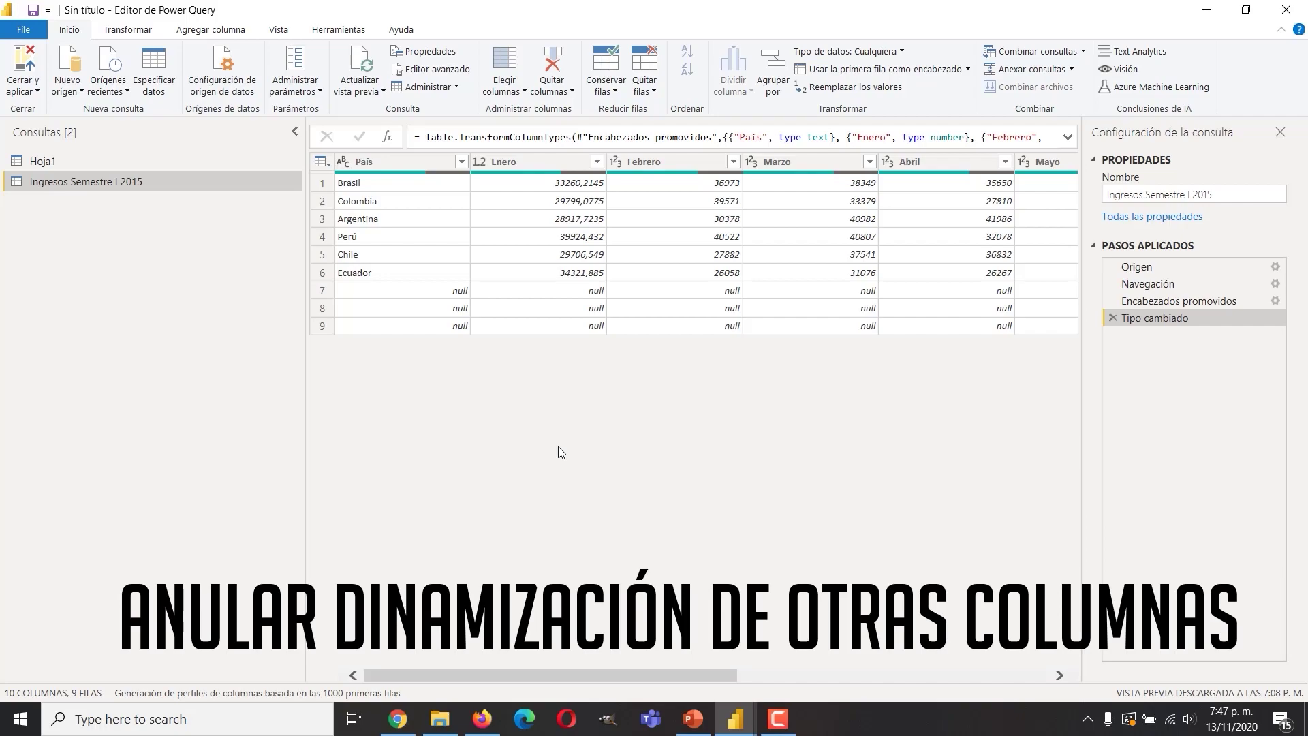
Examine the rows below Ecuador and the columns from País through ColmnB in the income table
click(456, 326)
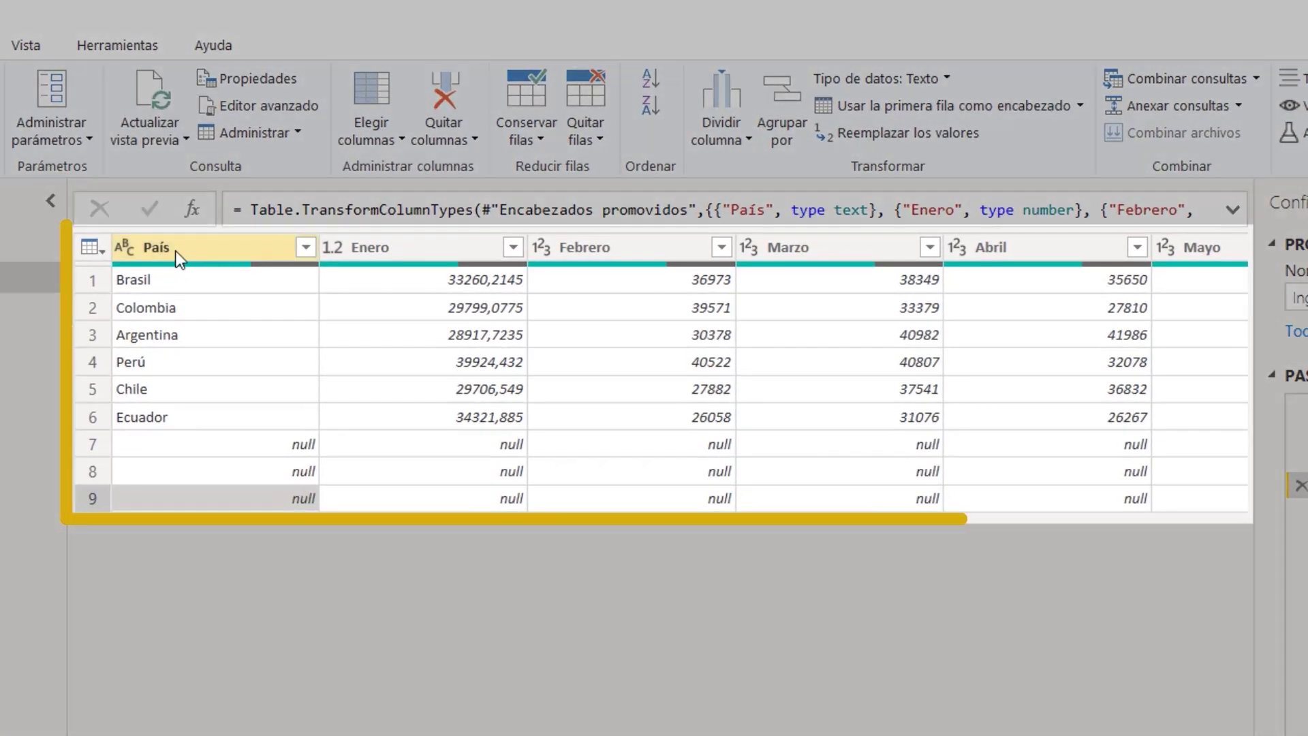
click(375, 164)
click(181, 471)
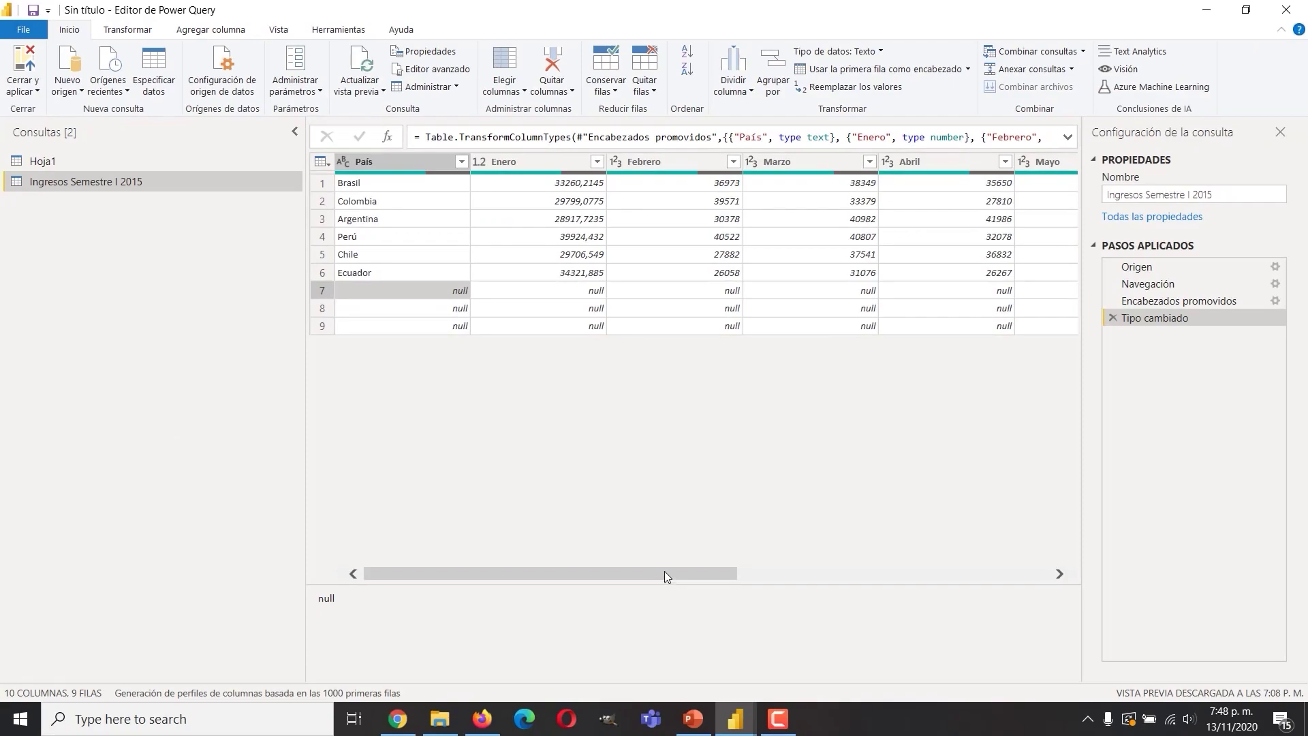
drag(649, 669, 1039, 663)
drag(997, 568, 503, 539)
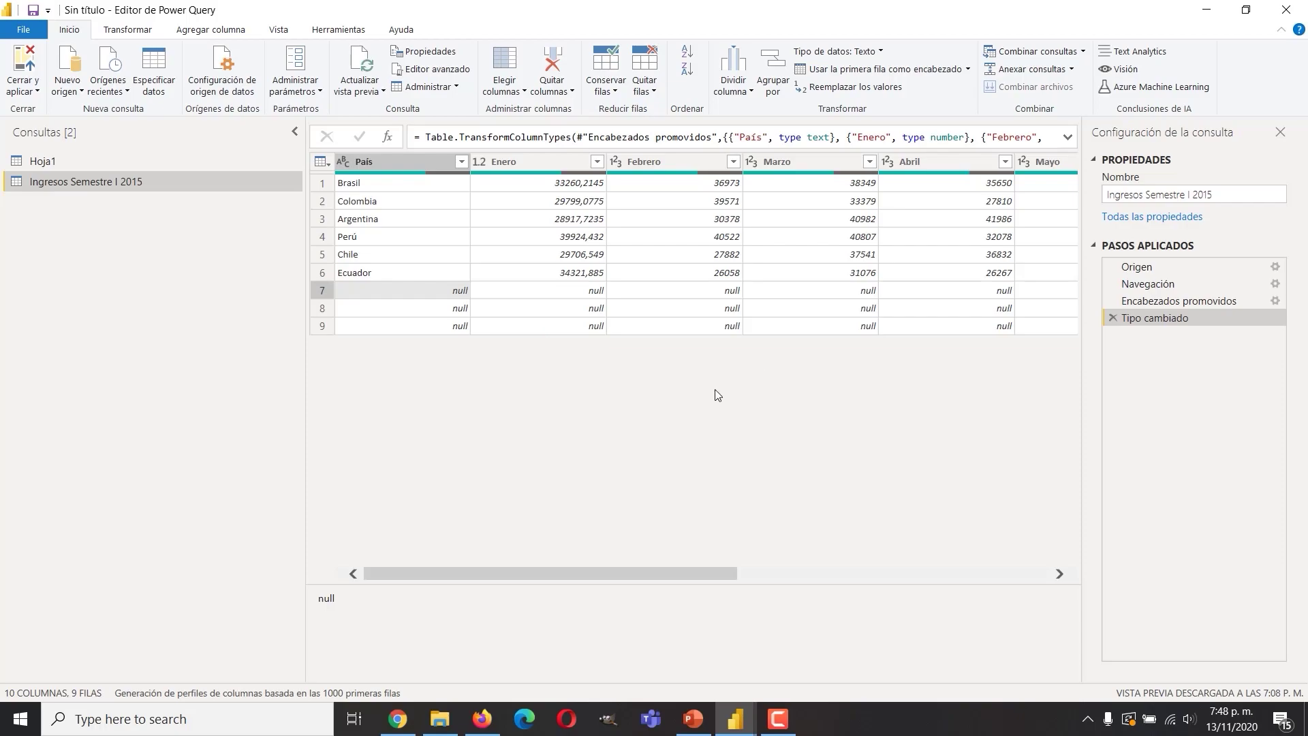
drag(700, 573, 1053, 606)
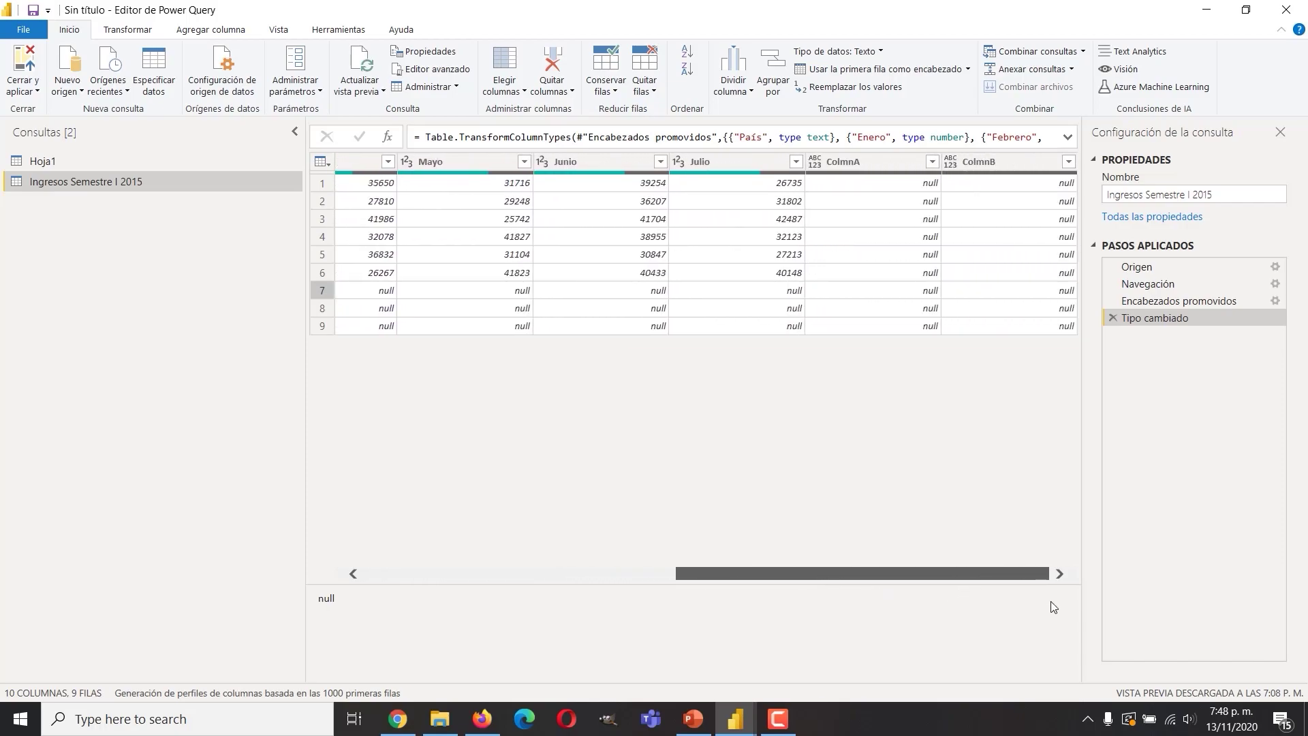
drag(1053, 606, 1053, 606)
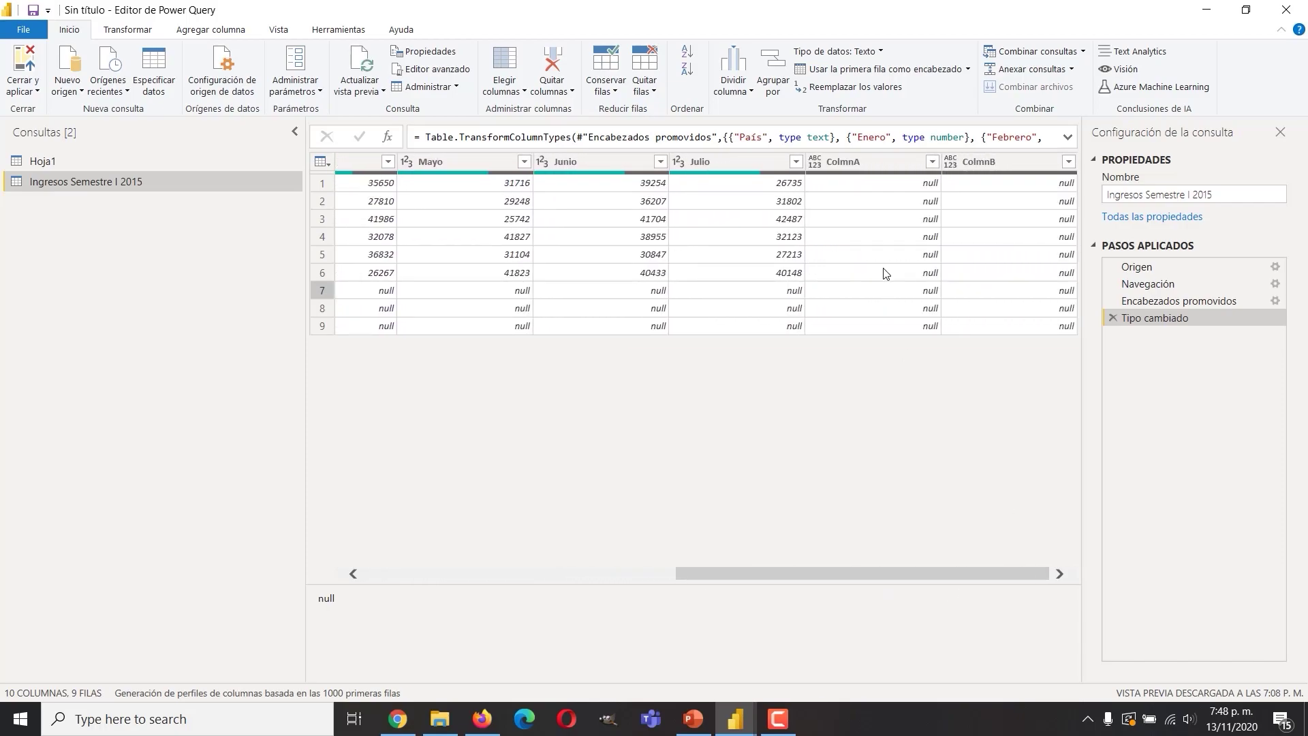
Unpivot all columns other than País in the Ingresos Semestre I 2015 query and review the resulting rows
drag(970, 572, 463, 552)
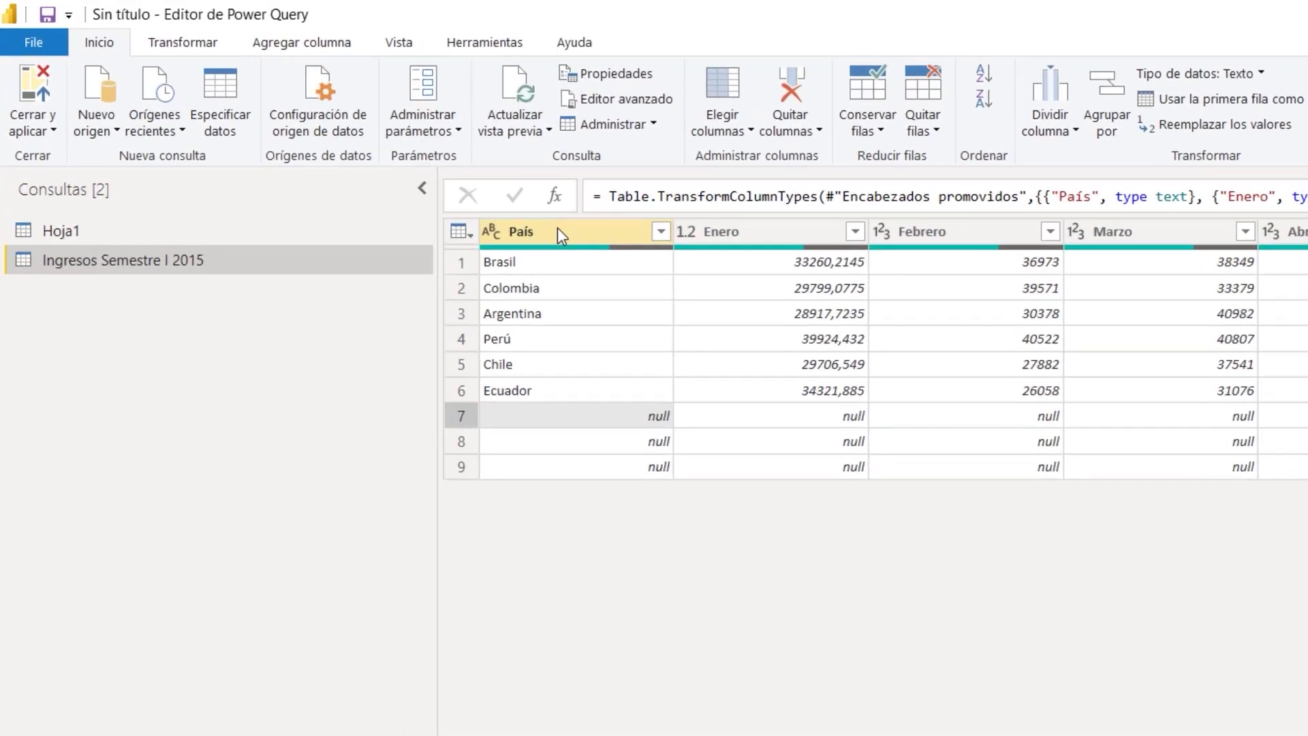
click(557, 231)
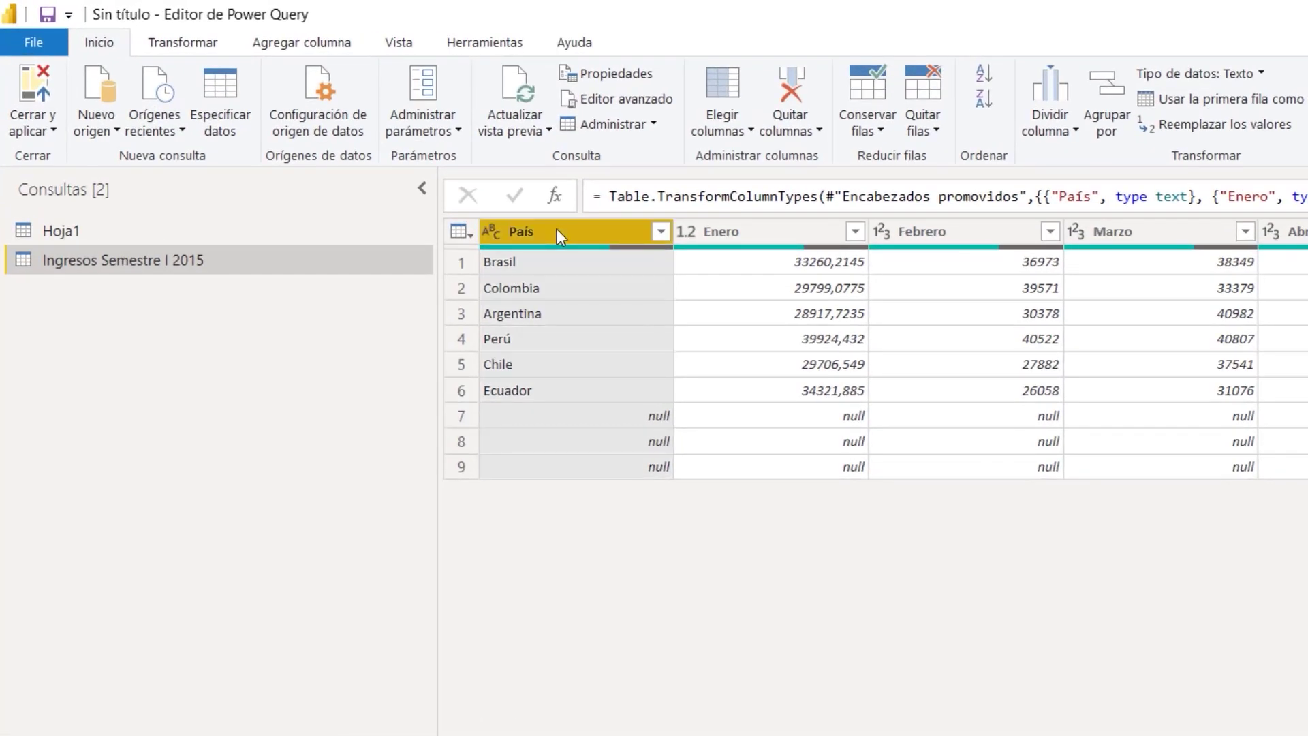
right_click(557, 230)
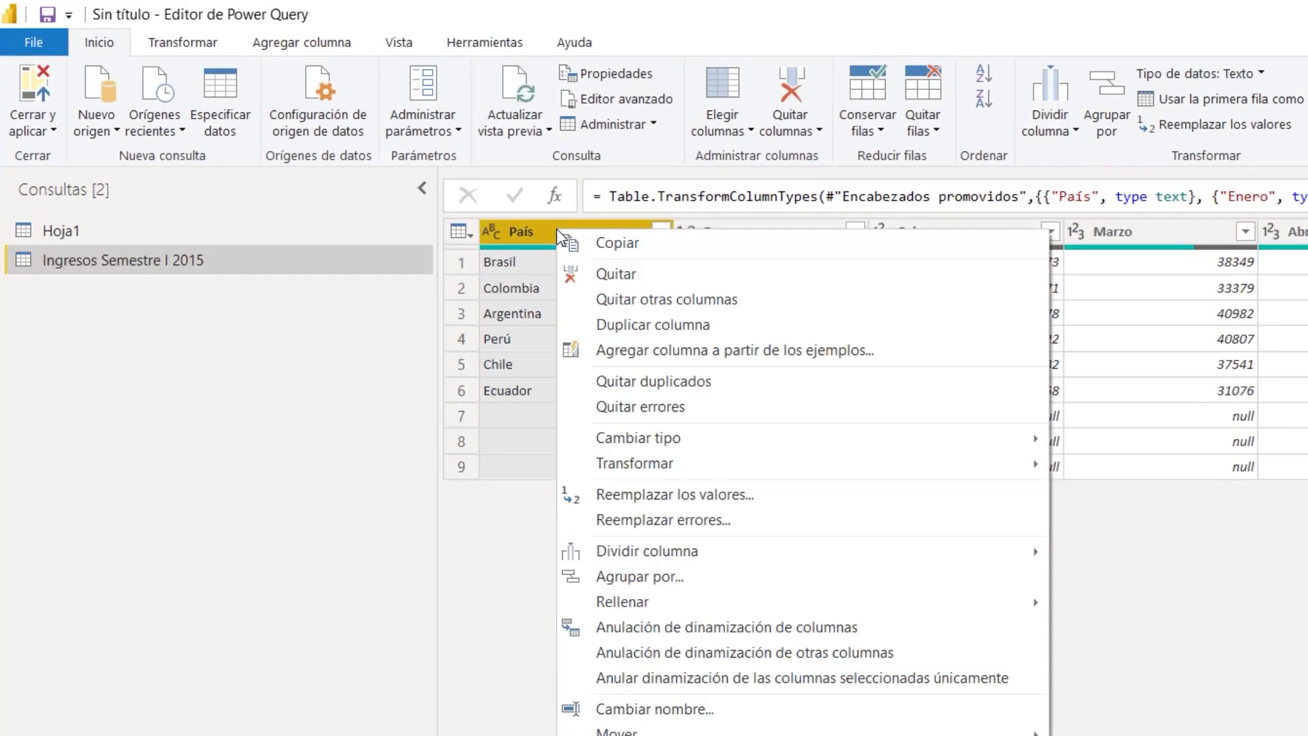
click(720, 656)
click(718, 653)
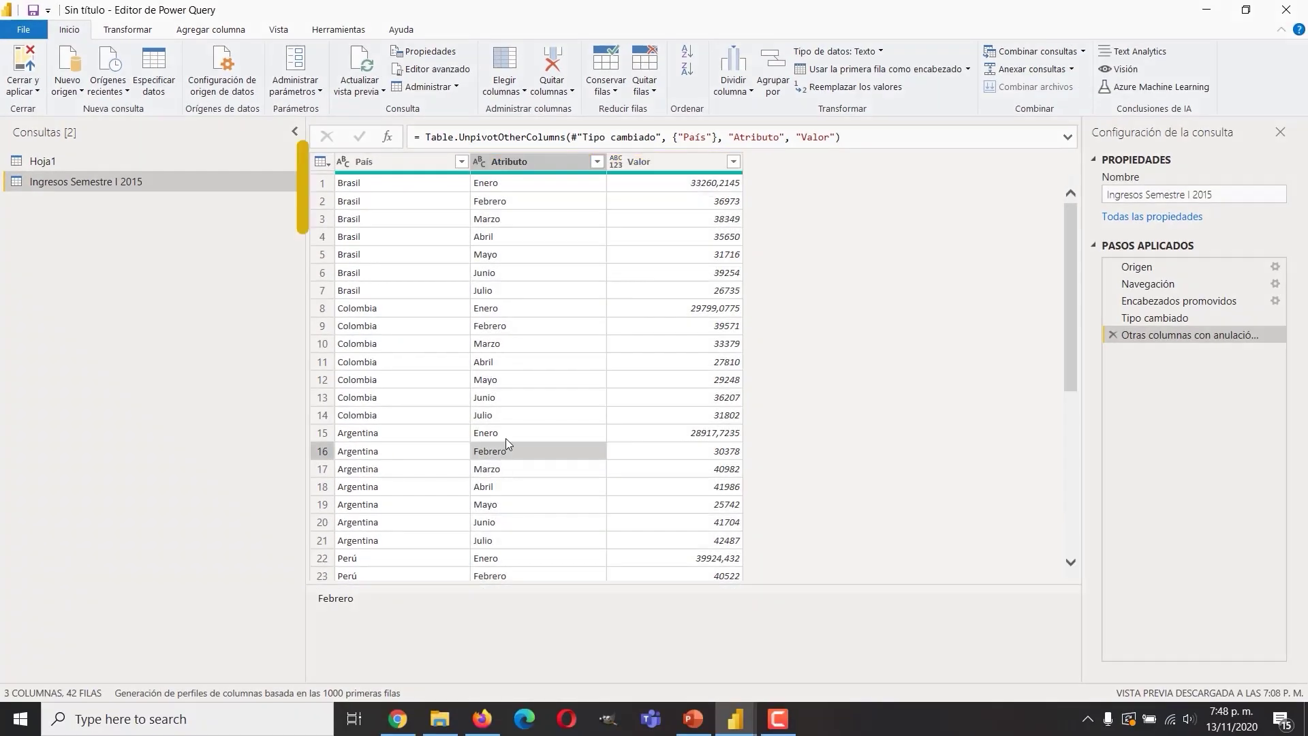
scroll(506, 438, down, 6)
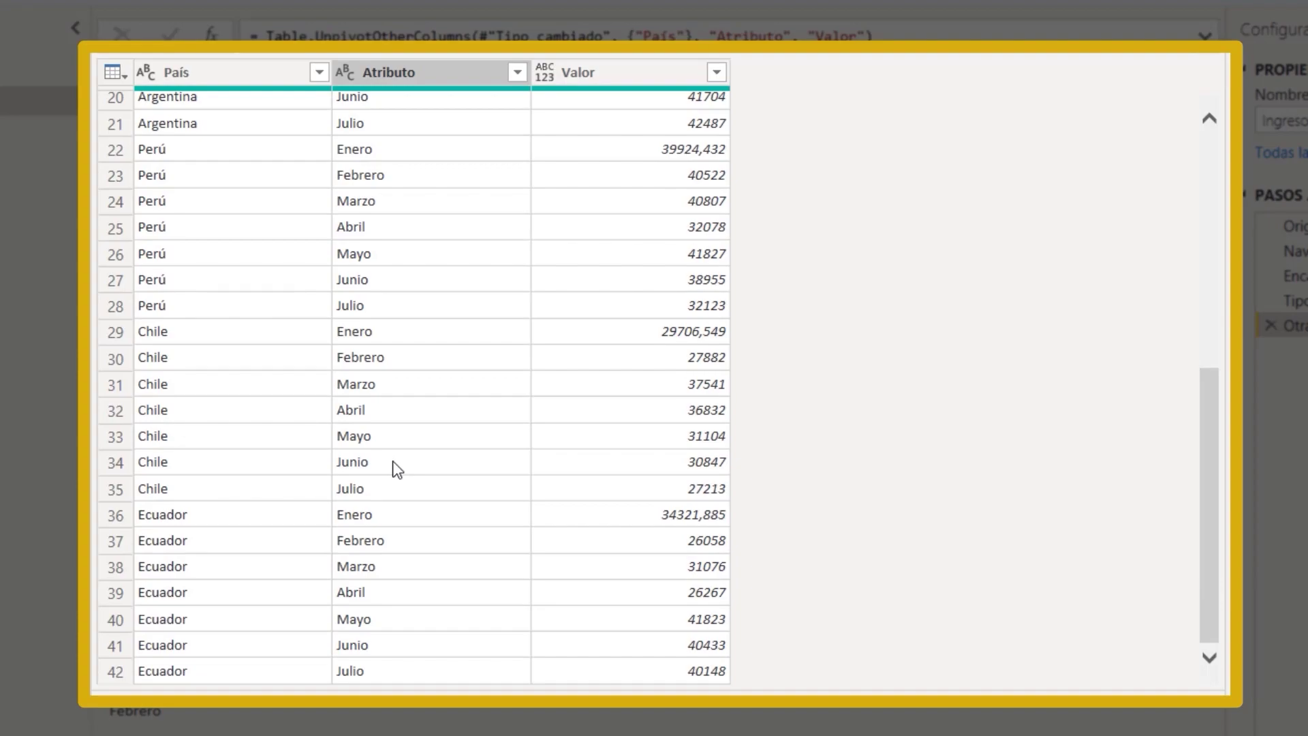
scroll(397, 469, up, 6)
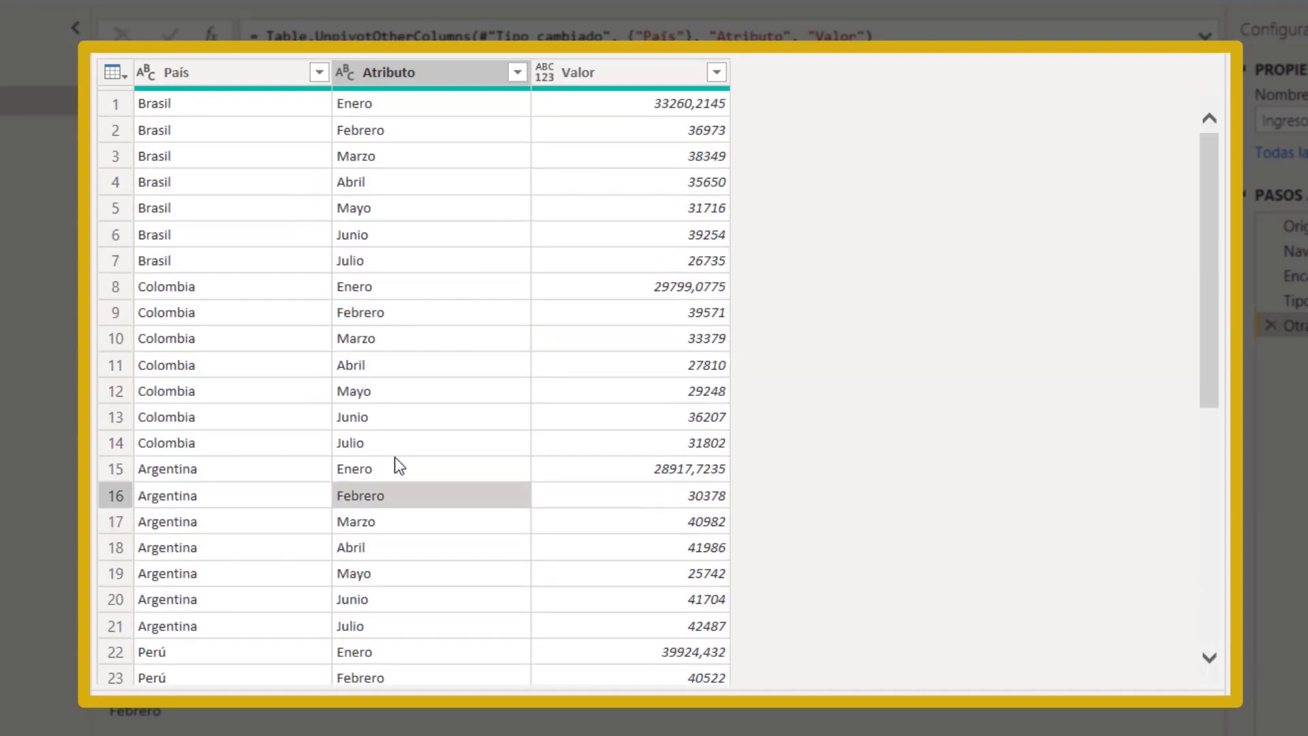